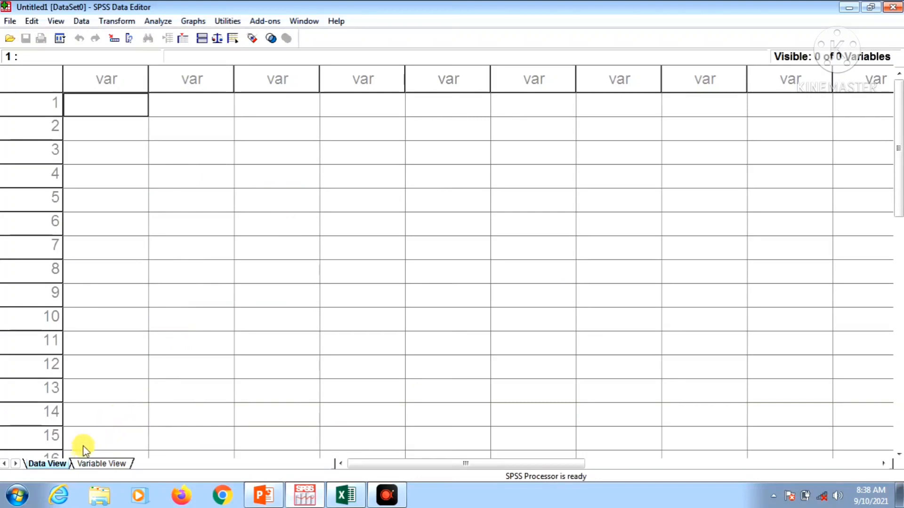
# Define a first variable named jeniskelamin in the variable view and widen the Name column to fit it.
pyautogui.click(103, 465)
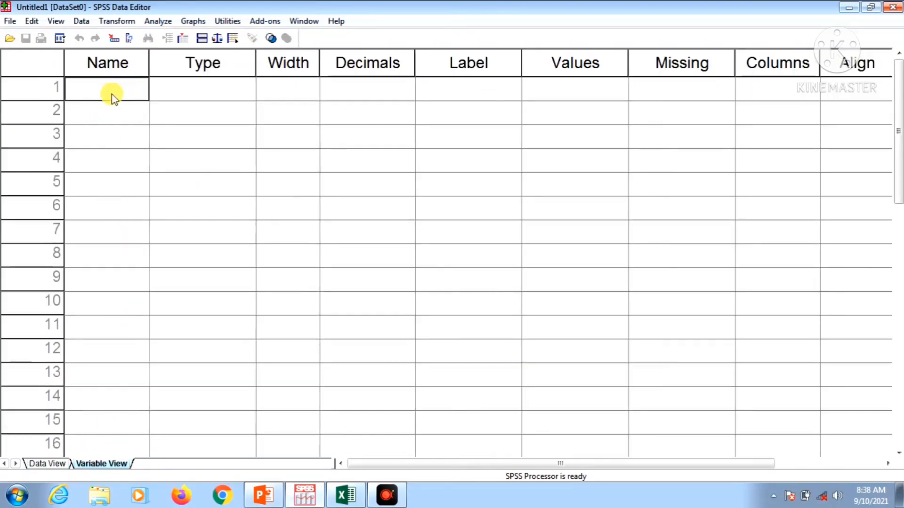
pyautogui.write('jen')
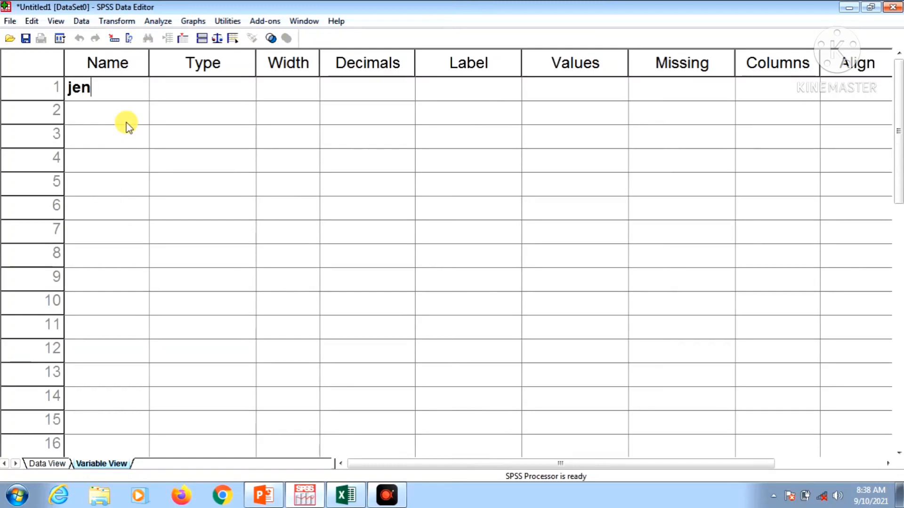
pyautogui.write('iskelamin')
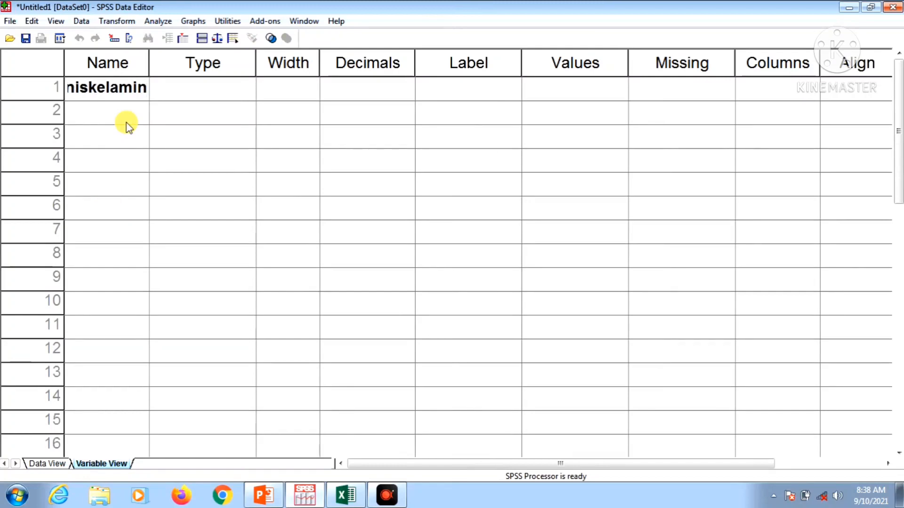
pyautogui.press('Tab')
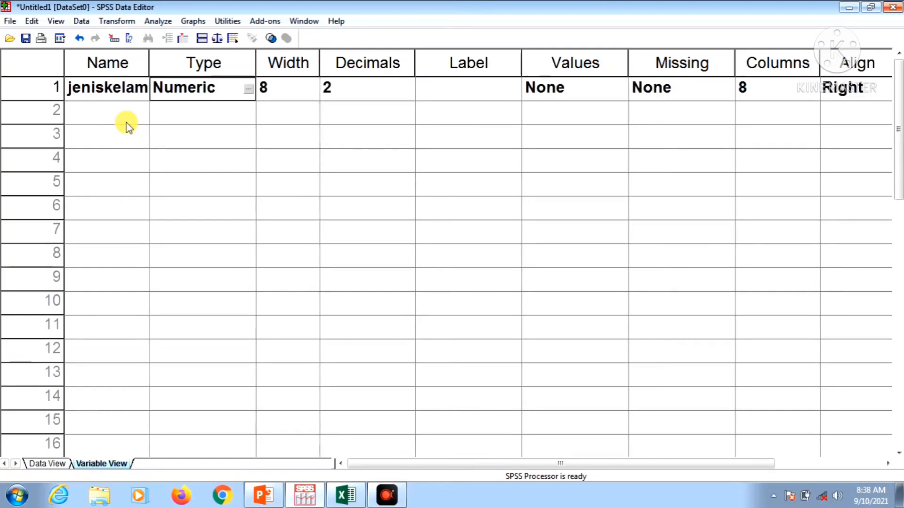
pyautogui.moveTo(149, 61); pyautogui.dragTo(187, 61)
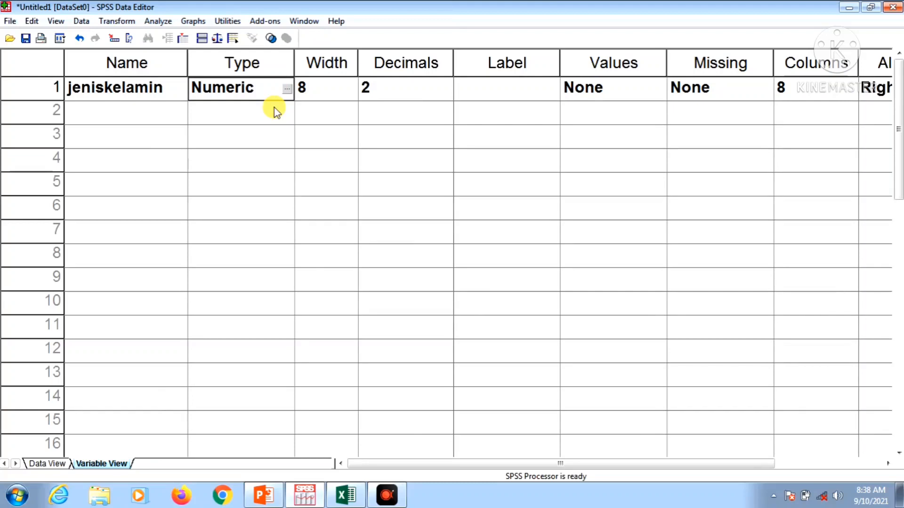
# Set the decimals of the jeniskelamin variable to 0.
pyautogui.click(400, 89)
pyautogui.press('BackSpace')
pyautogui.write('0')
pyautogui.press('Tab')
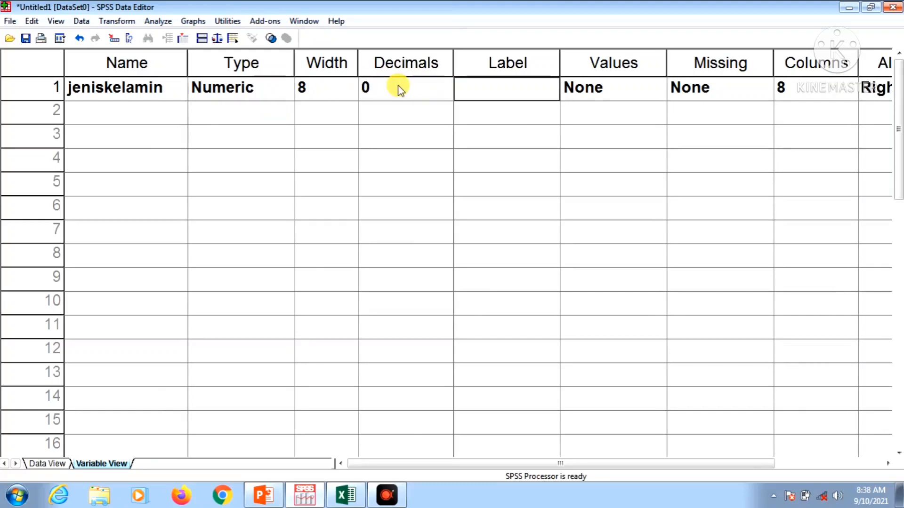
# Add the value label 1 = Pria to the jeniskelamin variable.
pyautogui.press('Tab')
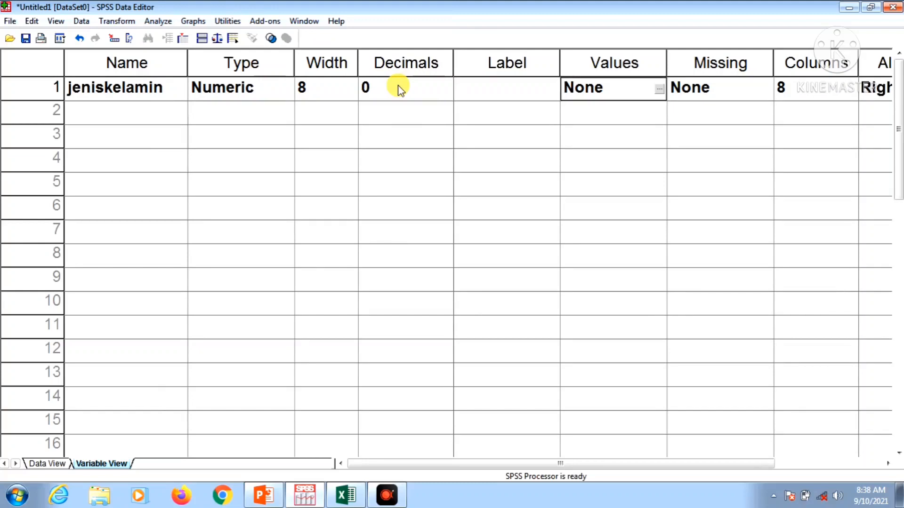
pyautogui.click(658, 89)
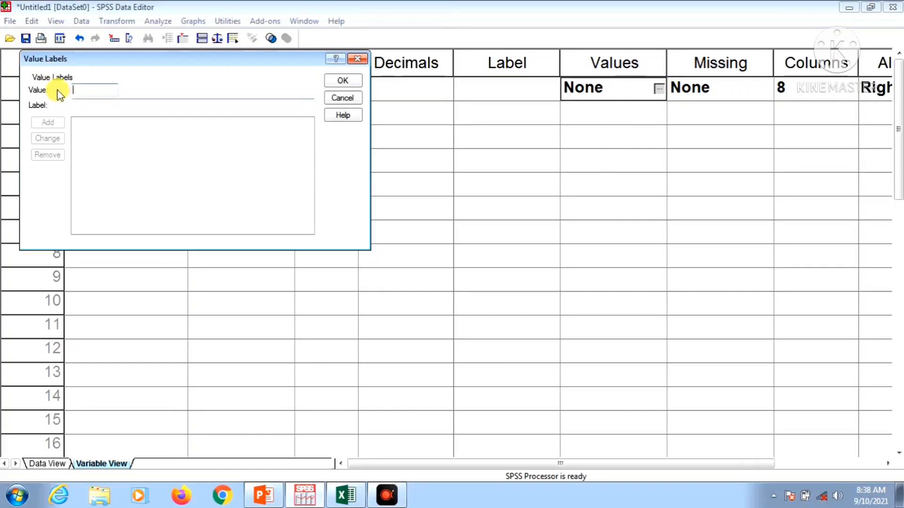
pyautogui.write('1')
pyautogui.click(84, 106)
pyautogui.write('Pria')
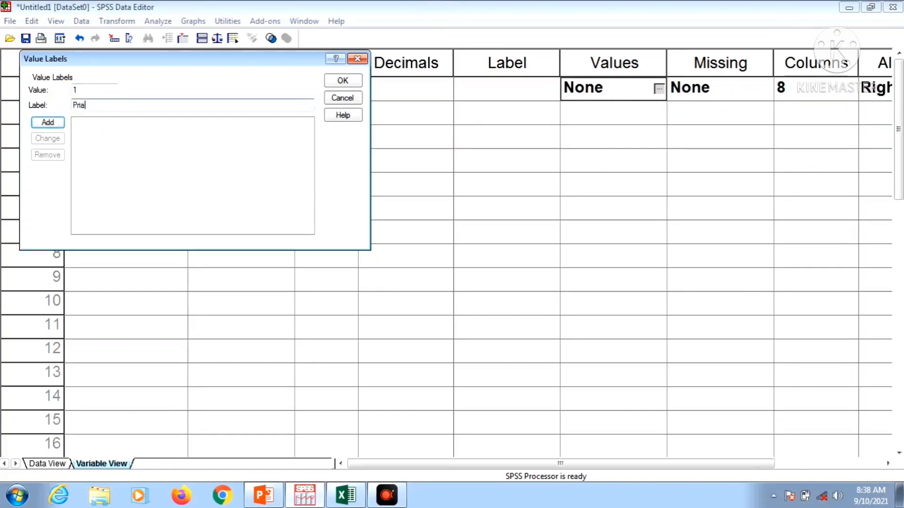
pyautogui.click(40, 122)
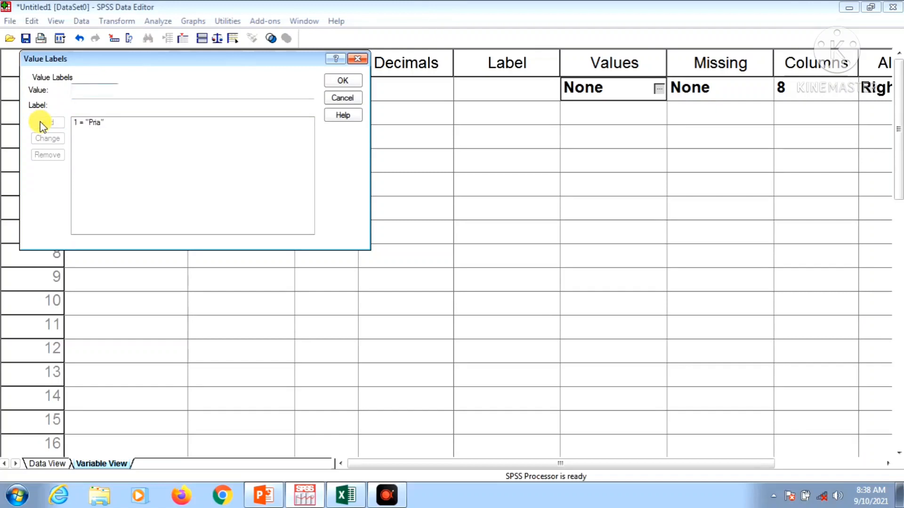
# Add the value label 2 = Wanita and apply the value labels to jeniskelamin.
pyautogui.write('2')
pyautogui.click(93, 104)
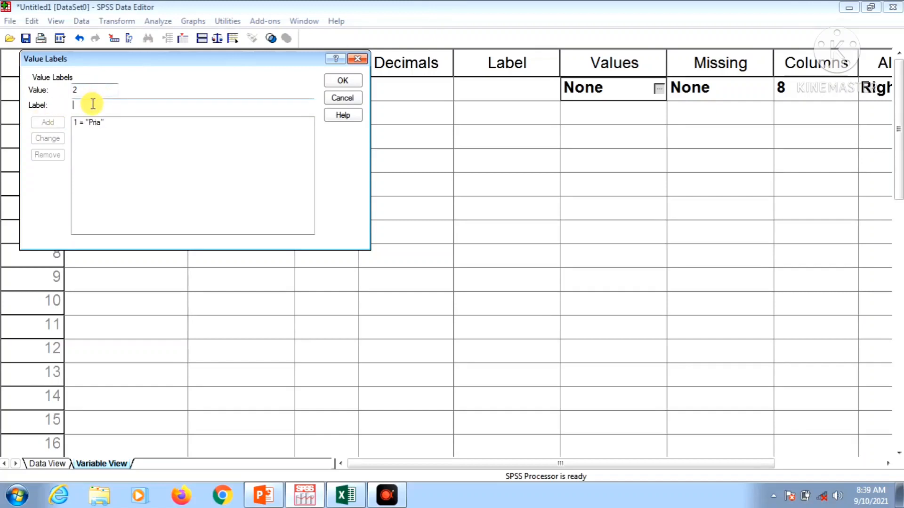
pyautogui.write('Wan')
pyautogui.press('BackSpace')
pyautogui.press('BackSpace')
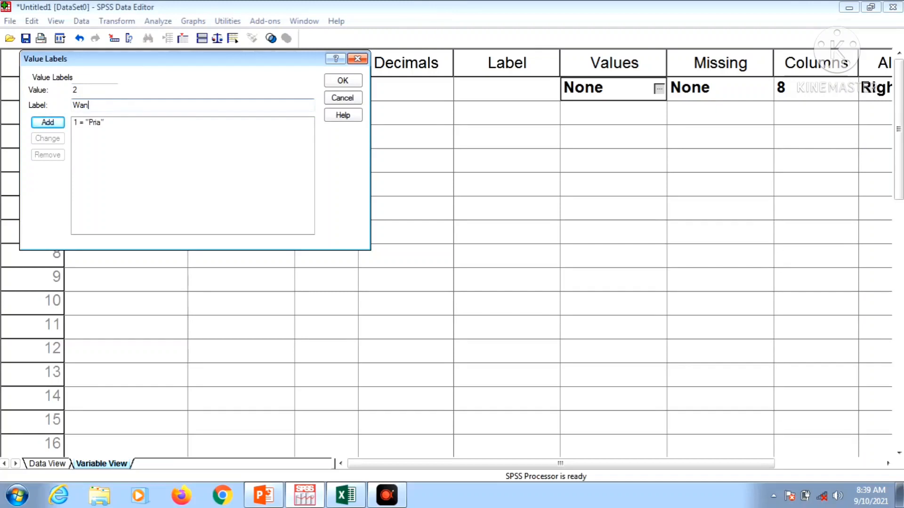
pyautogui.write('ita')
pyautogui.click(50, 124)
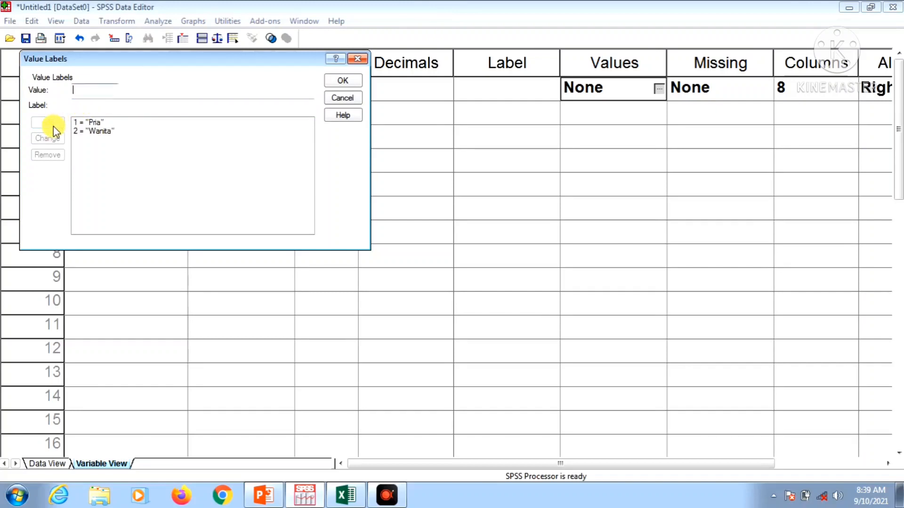
pyautogui.click(343, 80)
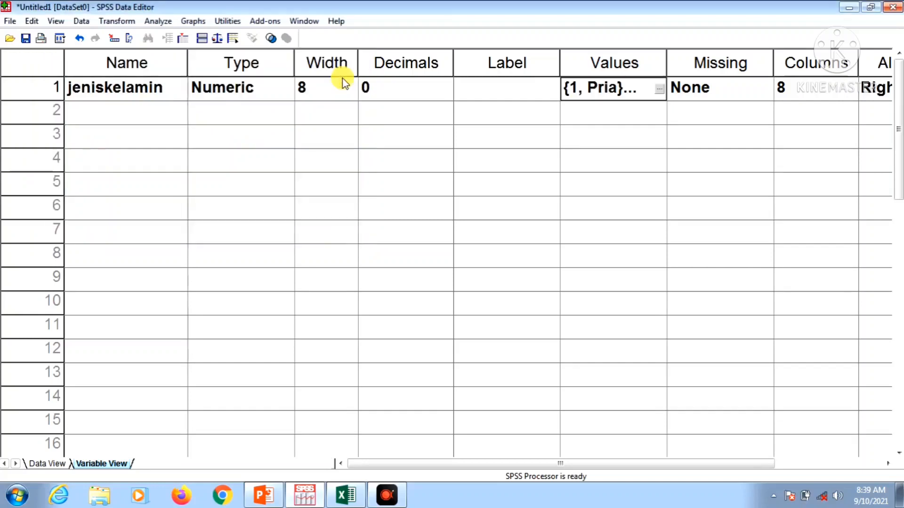
# Define a second variable named jurusan in the row below jeniskelamin.
pyautogui.click(130, 119)
pyautogui.write('jjrusan')
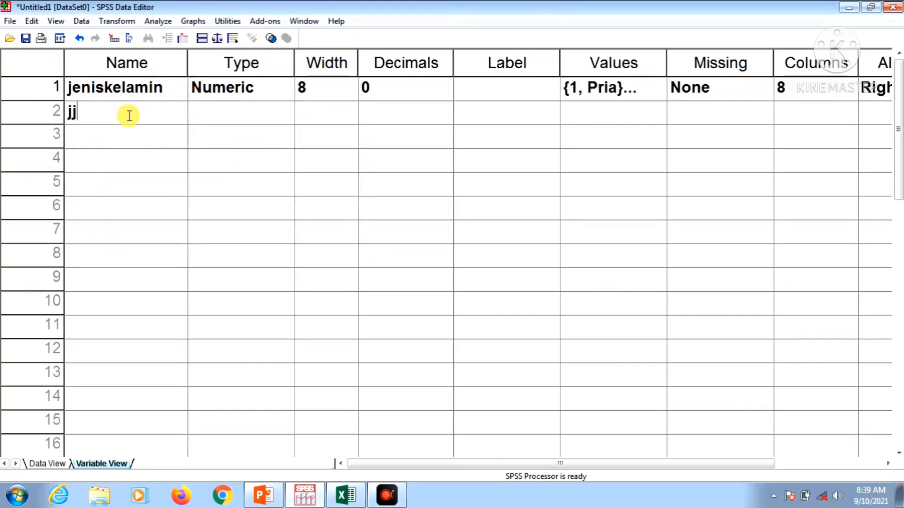
pyautogui.press('BackSpace')
pyautogui.press('BackSpace')
pyautogui.press('BackSpace')
pyautogui.press('BackSpace')
pyautogui.press('BackSpace')
pyautogui.write('urusan')
pyautogui.press('Tab')
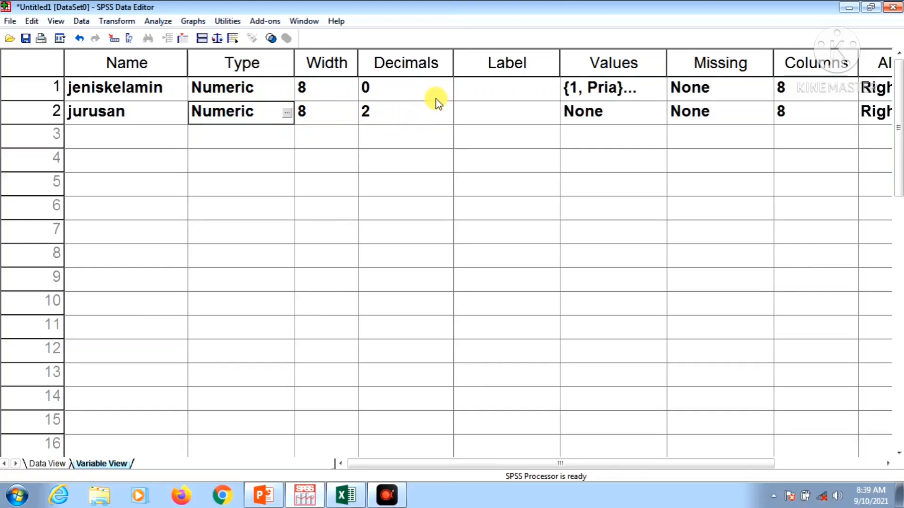
# Set the decimals of the jurusan variable to 0 and open its value labels for editing.
pyautogui.click(409, 114)
pyautogui.write('0')
pyautogui.press('Tab')
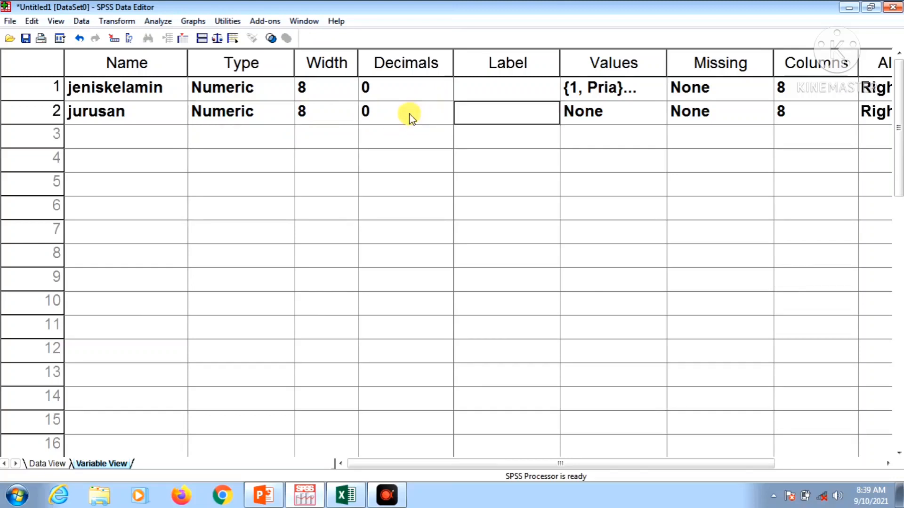
pyautogui.press('Tab')
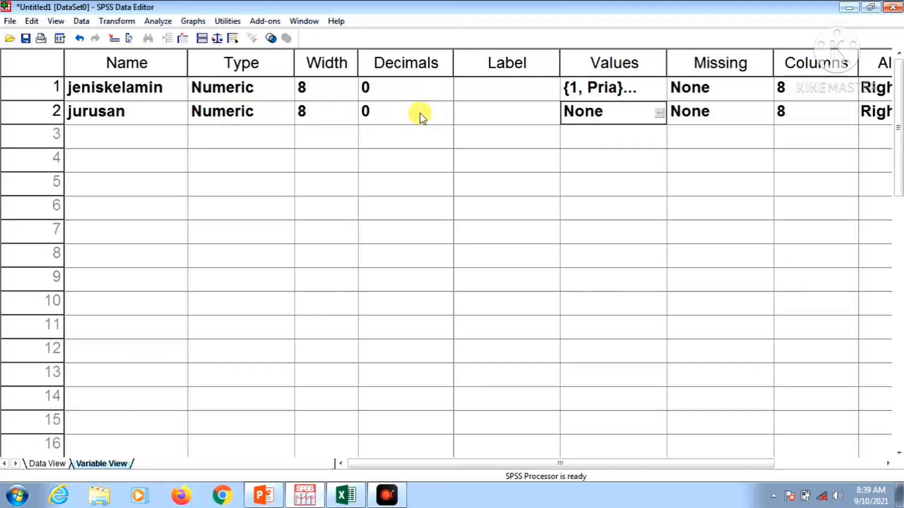
pyautogui.click(659, 113)
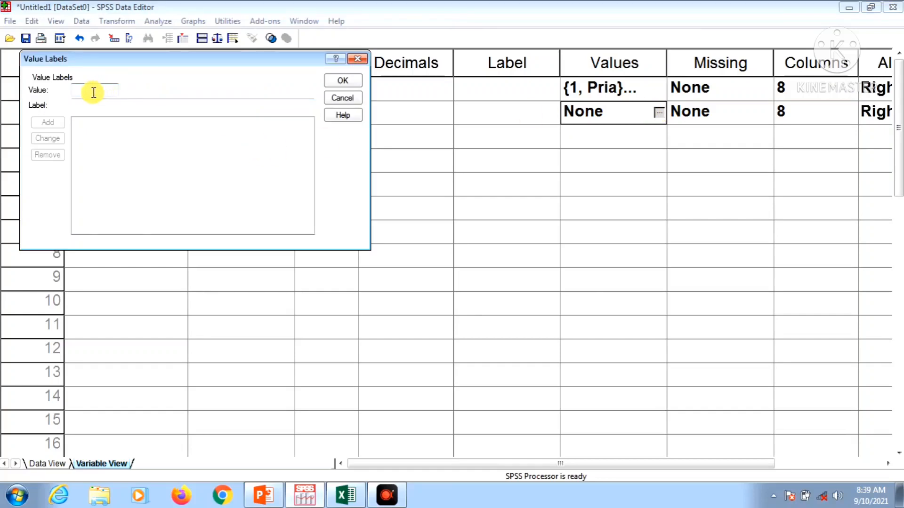
# Check the Jurusan value codes on the PowerPoint case slide and return to the SPSS value labels.
pyautogui.hotkey('alt', 'Tab')
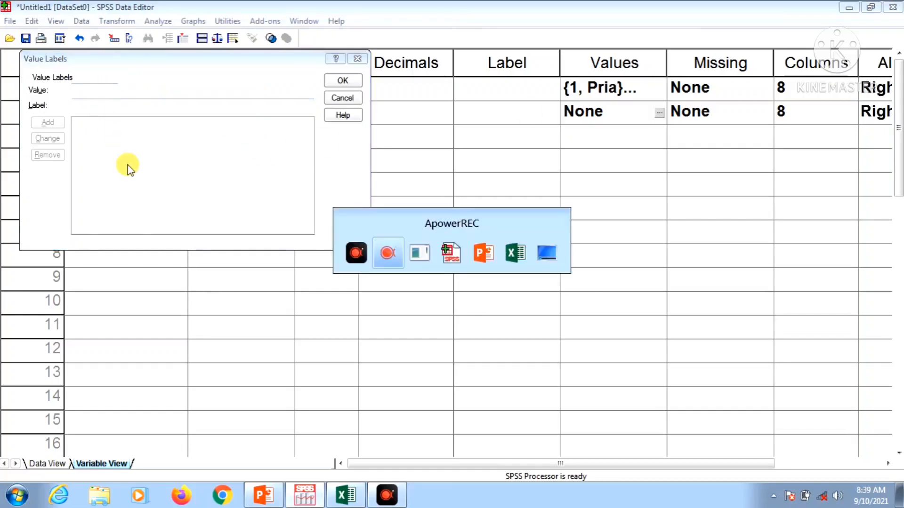
pyautogui.hotkey('alt', 'Tab')
pyautogui.hotkey('alt', 'Tab')
pyautogui.hotkey('alt', 'Tab')
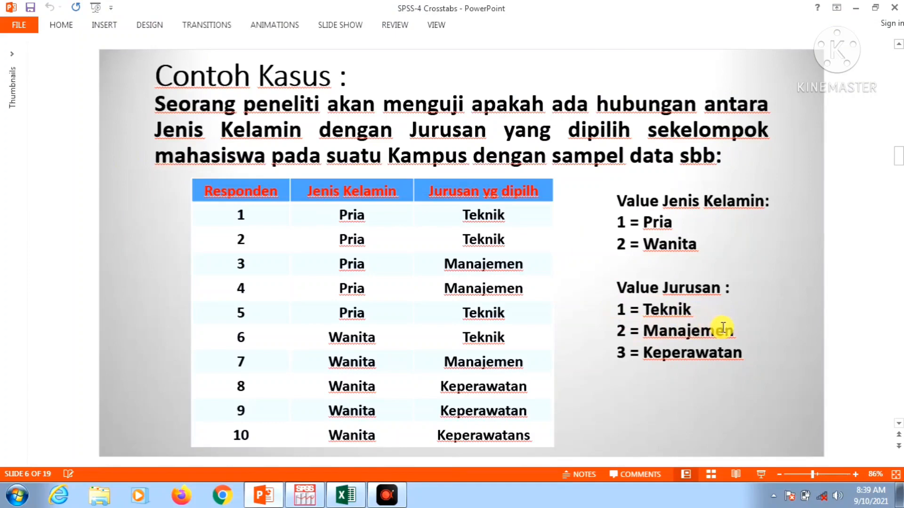
pyautogui.hotkey('alt', 'Tab')
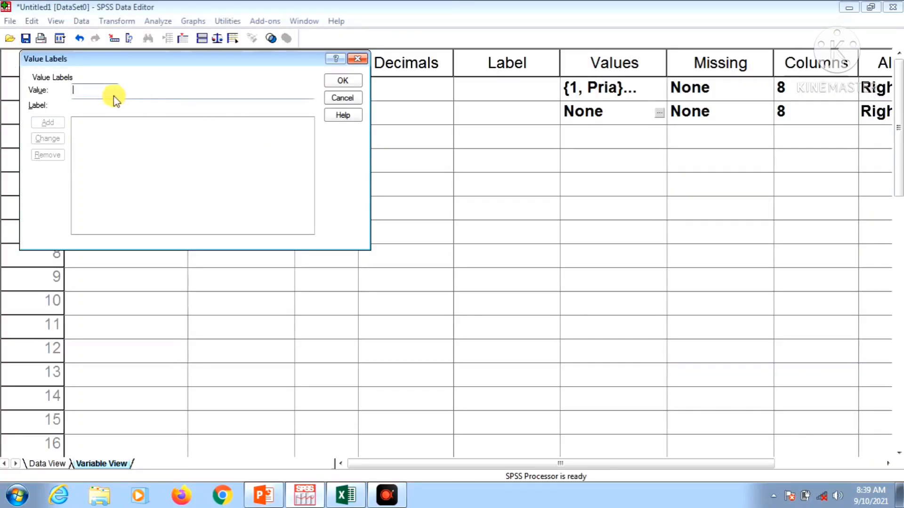
# Add the value label 1 = TEKNIK to the jurusan variable.
pyautogui.click(98, 92)
pyautogui.write('1')
pyautogui.click(78, 106)
pyautogui.write('TEKNIK')
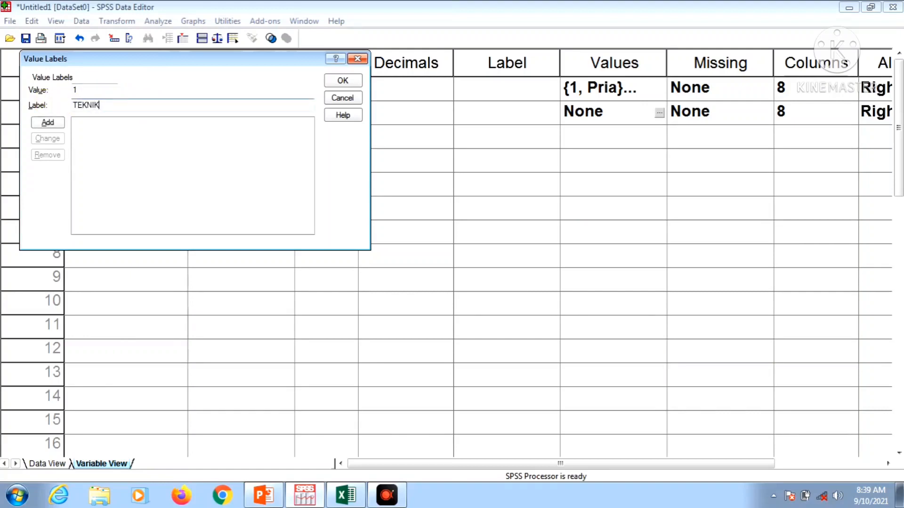
pyautogui.click(47, 123)
# Add the value label 2 = MANAJEMEN to the jurusan variable.
pyautogui.write('2')
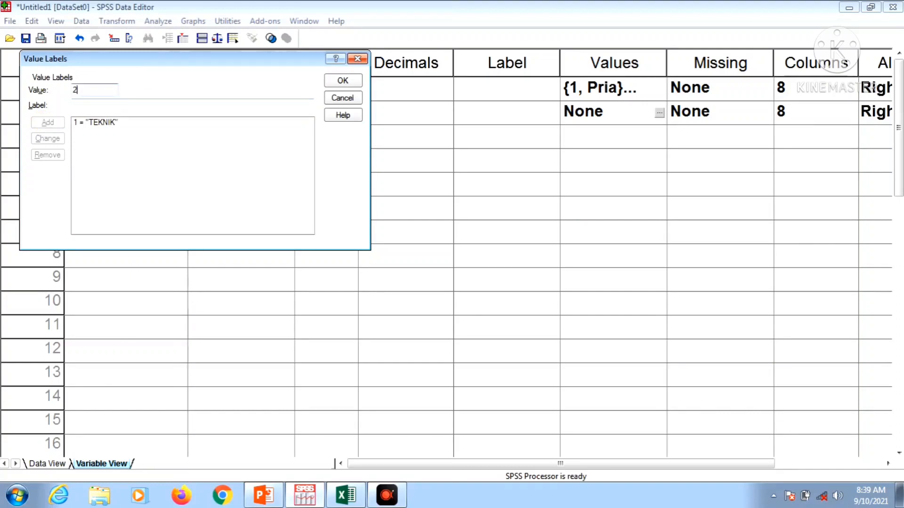
pyautogui.click(93, 105)
pyautogui.write('MANAJEMEN')
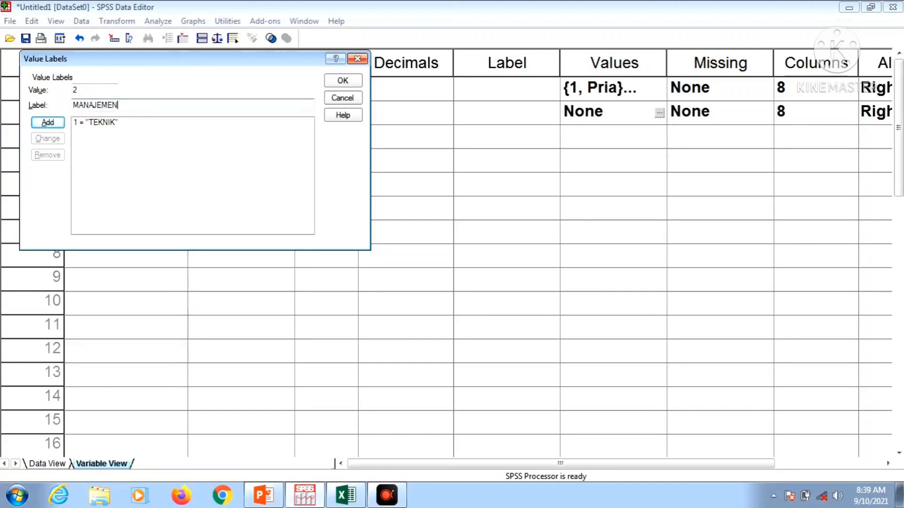
pyautogui.click(47, 122)
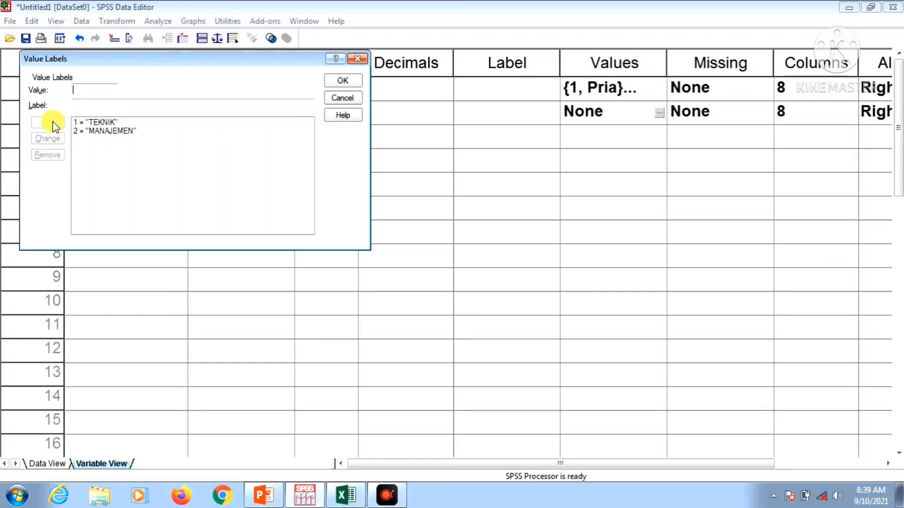
# Add the value label 3 = KEPERAWATAN and apply the value labels to jurusan.
pyautogui.write('3')
pyautogui.press('Tab')
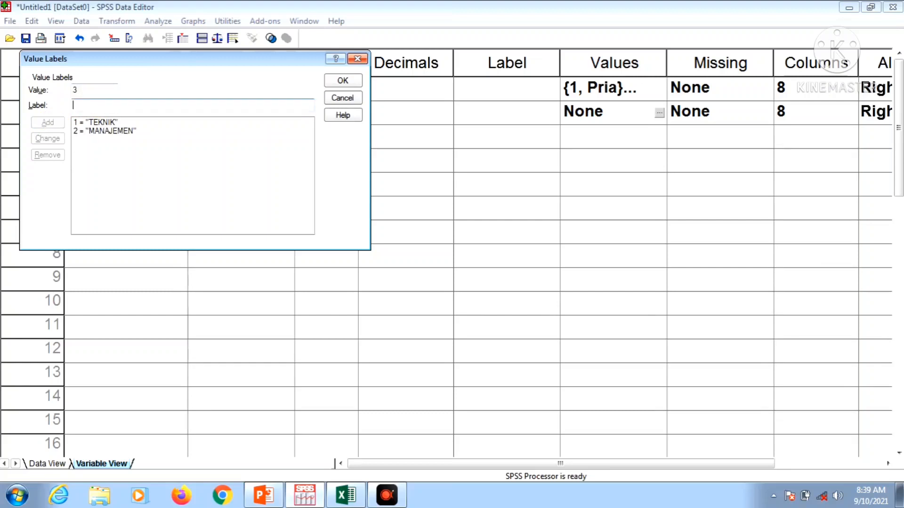
pyautogui.write('KEPERAWATAN')
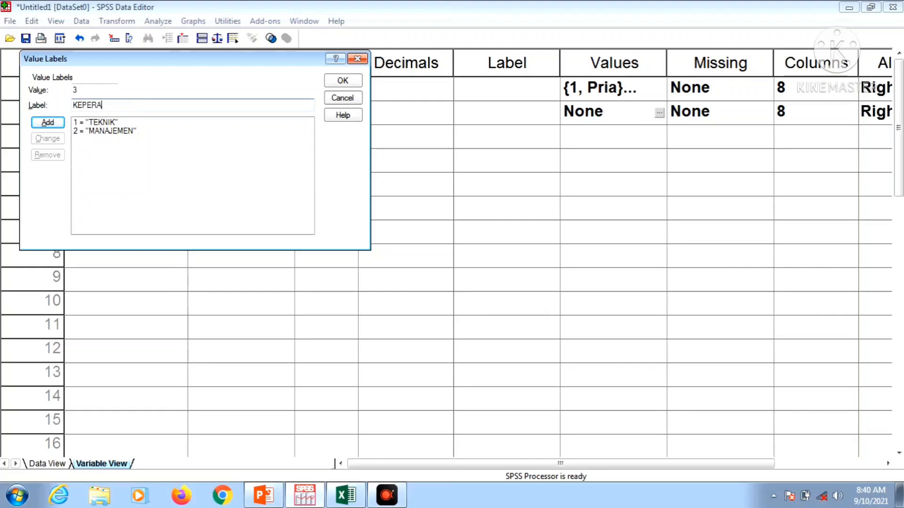
pyautogui.click(46, 122)
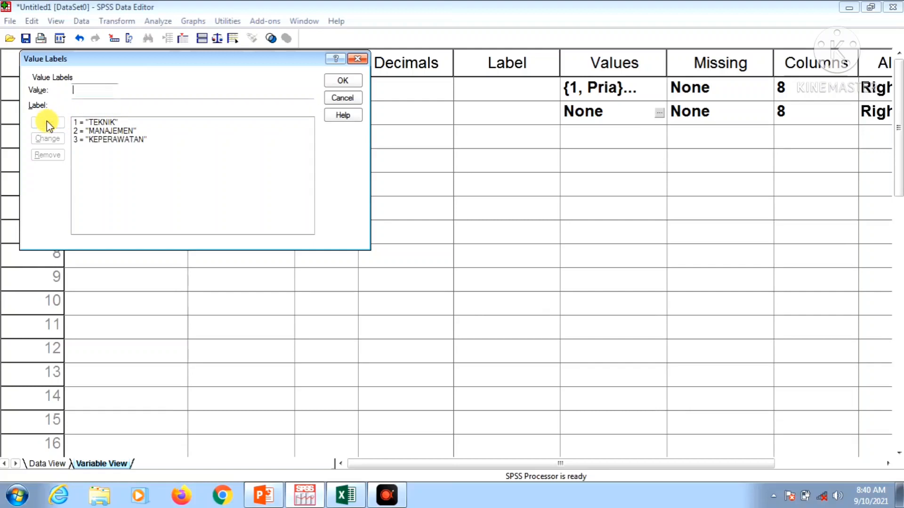
pyautogui.click(346, 81)
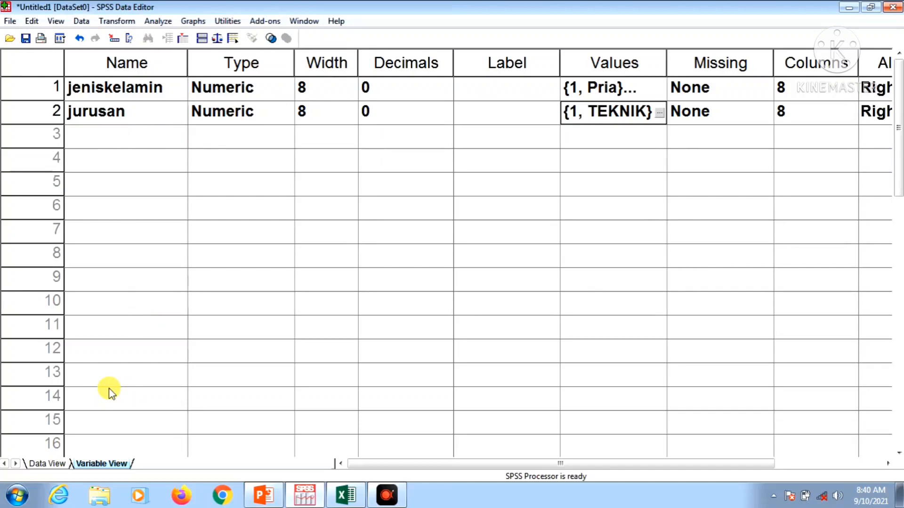
# Show the data view and widen the jeniskelamin column so its full name fits.
pyautogui.hotkey('ctrl', 't')
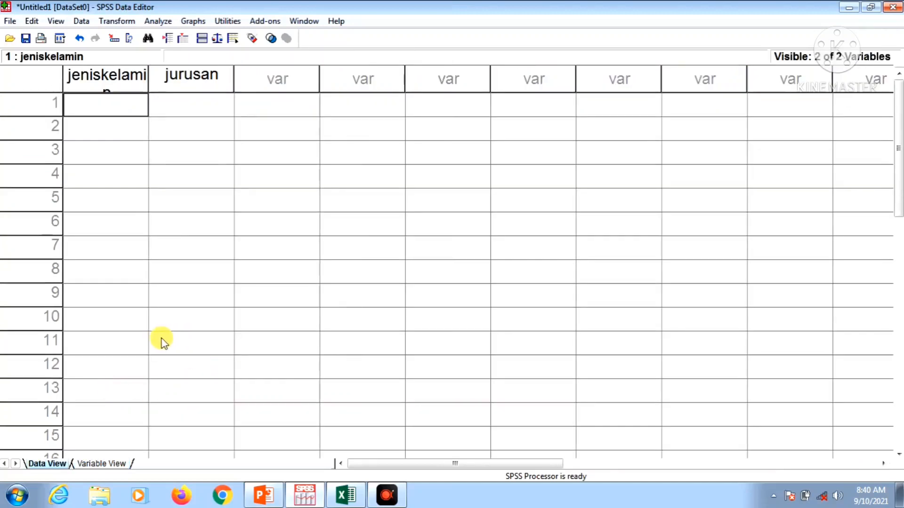
pyautogui.moveTo(149, 70); pyautogui.dragTo(181, 76)
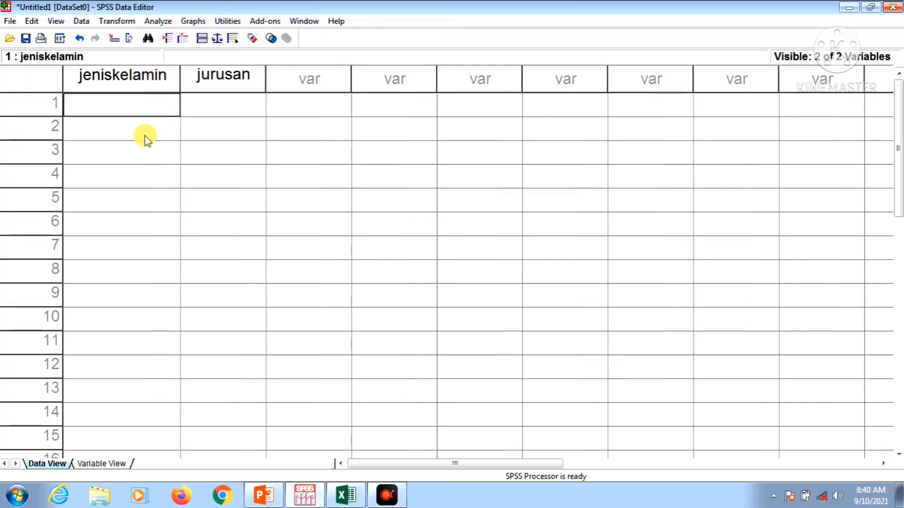
# Check the sample data slide in PowerPoint, return to SPSS, and enter code 1 for jeniskelamin in rows 1 to 5.
pyautogui.hotkey('alt', 'Tab')
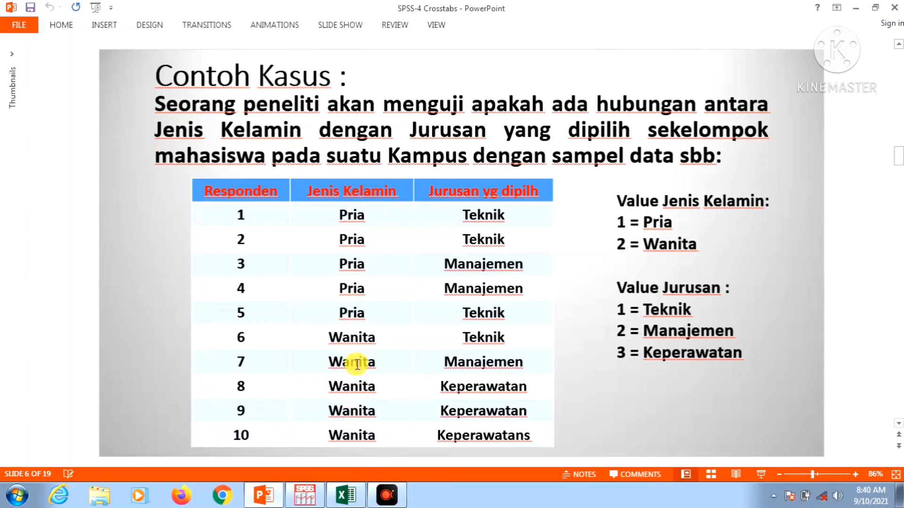
pyautogui.hotkey('alt', 'Tab')
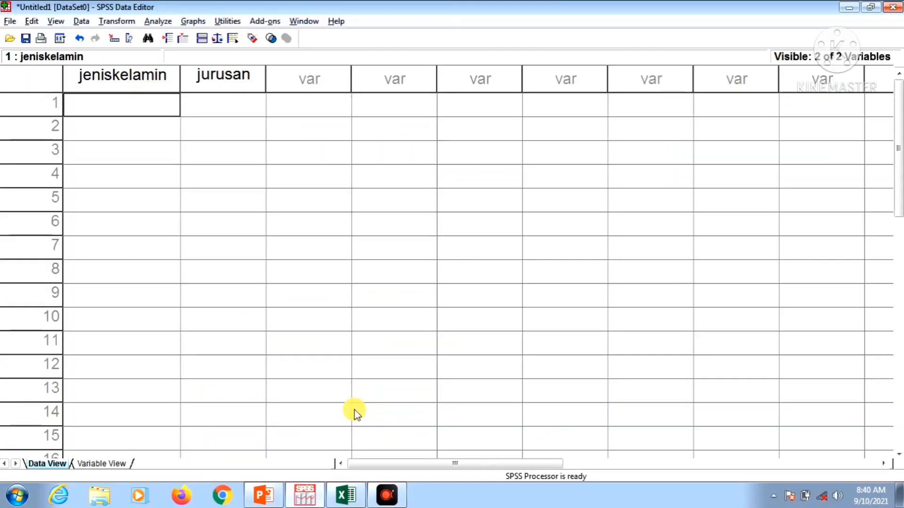
pyautogui.write('1')
pyautogui.press('Return')
pyautogui.write('1')
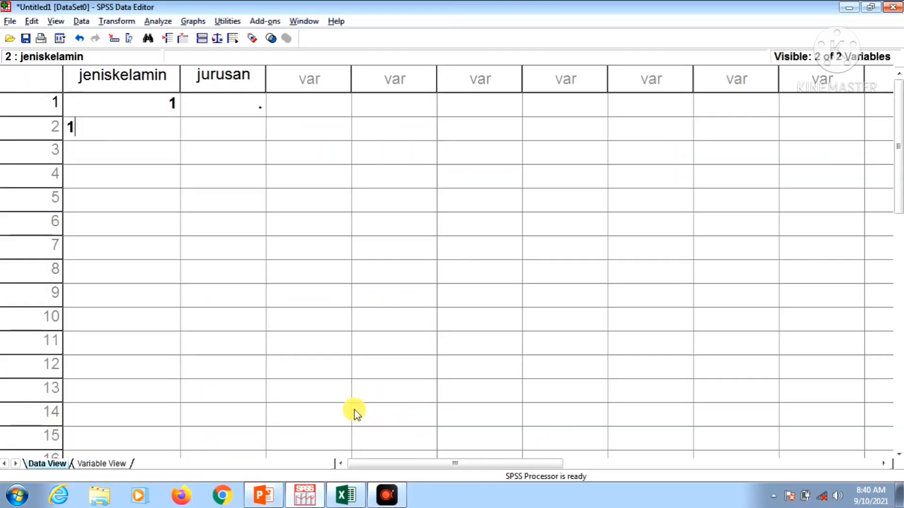
pyautogui.press('Return')
pyautogui.write('1')
pyautogui.press('Return')
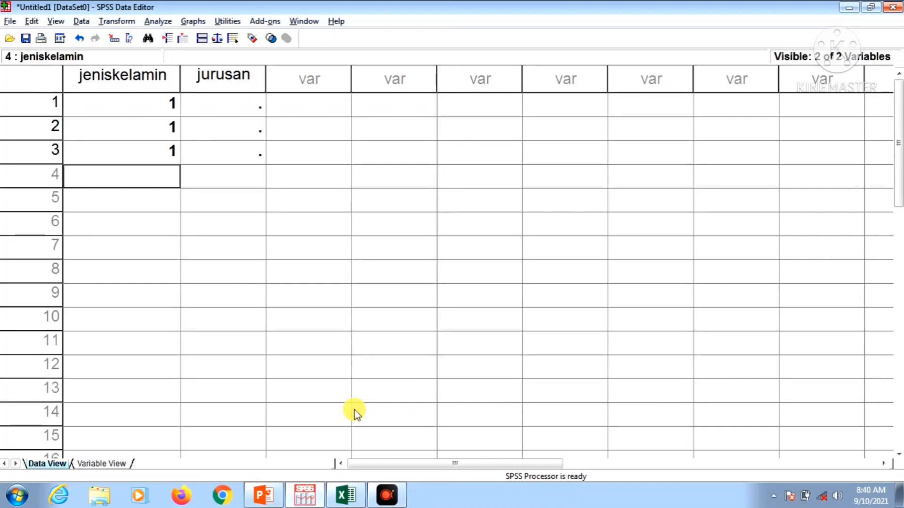
pyautogui.write('1')
pyautogui.press('Return')
pyautogui.write('1')
pyautogui.press('Return')
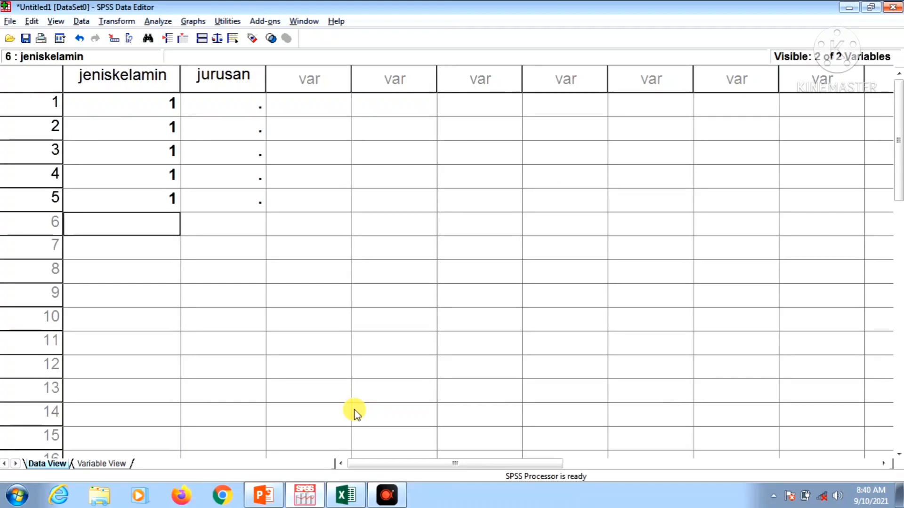
# Enter code 2 for jeniskelamin in rows 6 to 10 and display value labels instead of codes.
pyautogui.write('2')
pyautogui.press('Return')
pyautogui.write('2')
pyautogui.press('Return')
pyautogui.write('2')
pyautogui.press('Return')
pyautogui.write('2')
pyautogui.press('Return')
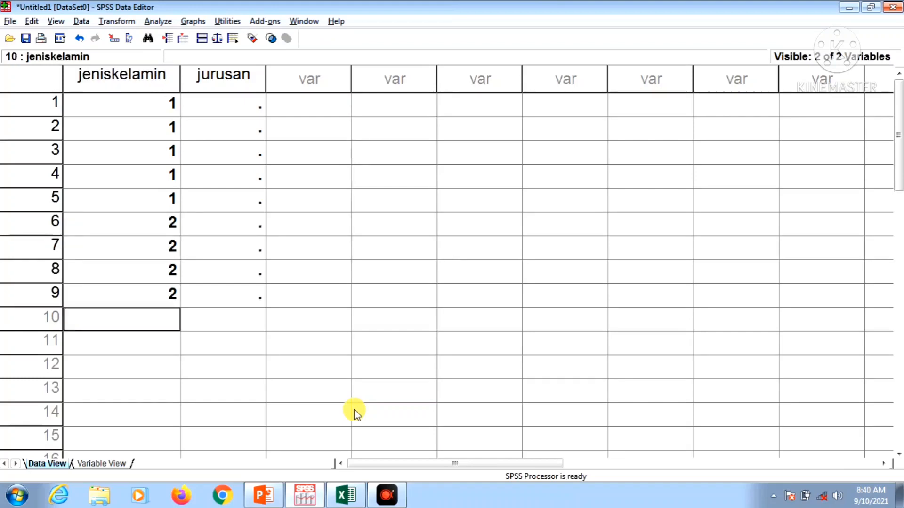
pyautogui.write('2')
pyautogui.press('Up')
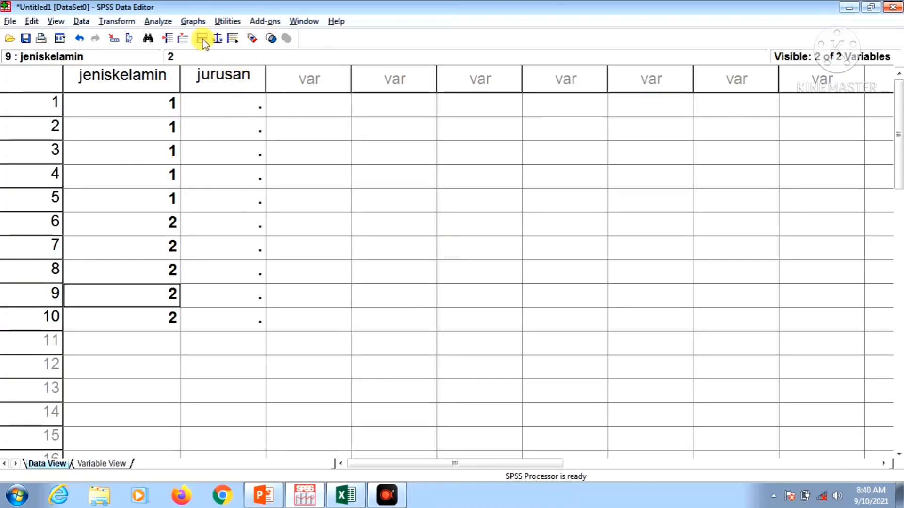
pyautogui.click(253, 39)
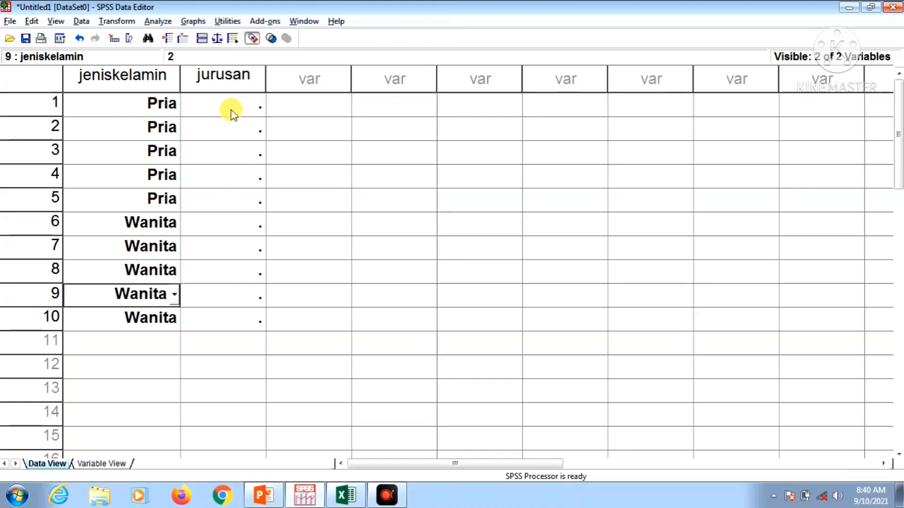
# Check the slide's jurusan data, return to SPSS, and enter jurusan codes 1, 1, 2 and 2 in rows 1 to 4.
pyautogui.hotkey('alt', 'Tab')
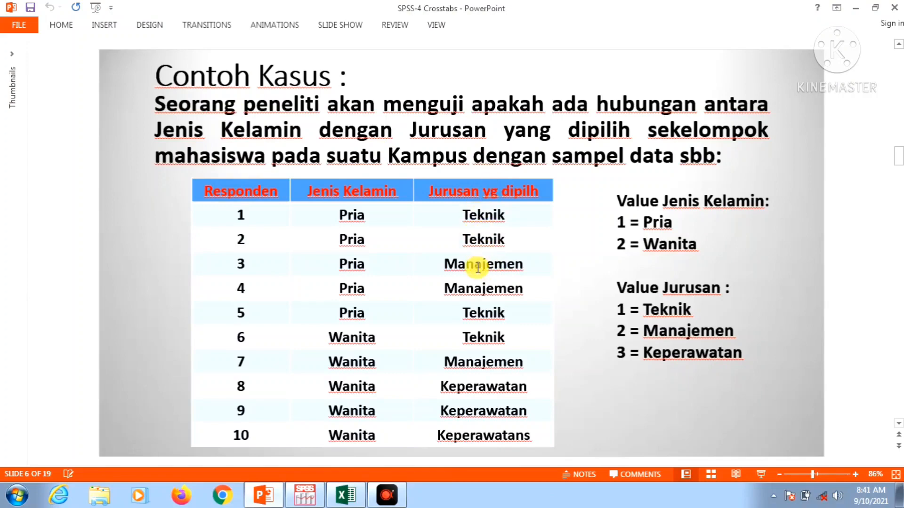
pyautogui.hotkey('alt', 'Tab')
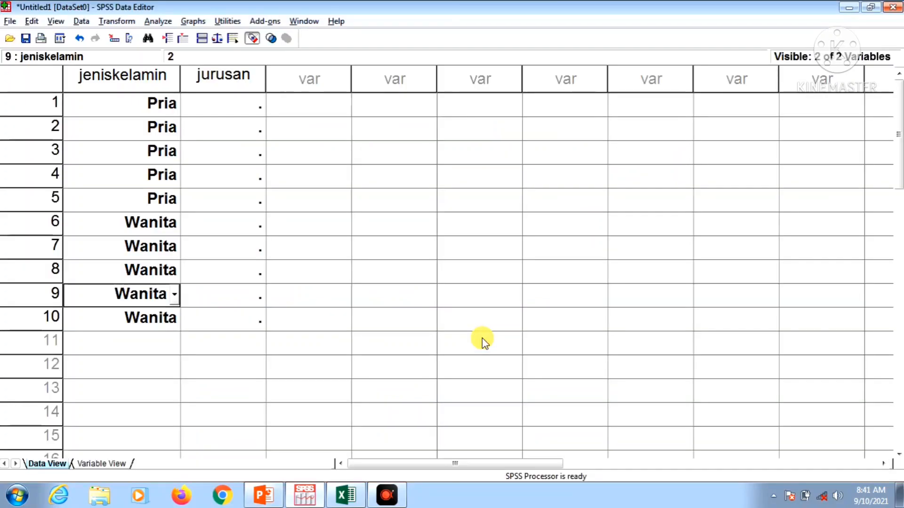
pyautogui.click(251, 101)
pyautogui.write('1')
pyautogui.press('Return')
pyautogui.write('1')
pyautogui.press('Return')
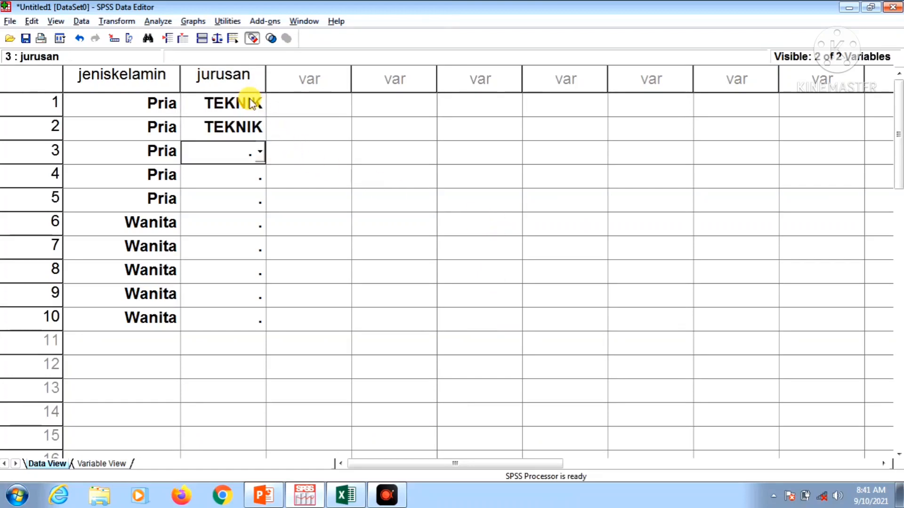
pyautogui.write('2')
pyautogui.press('Return')
pyautogui.write('2')
pyautogui.press('Return')
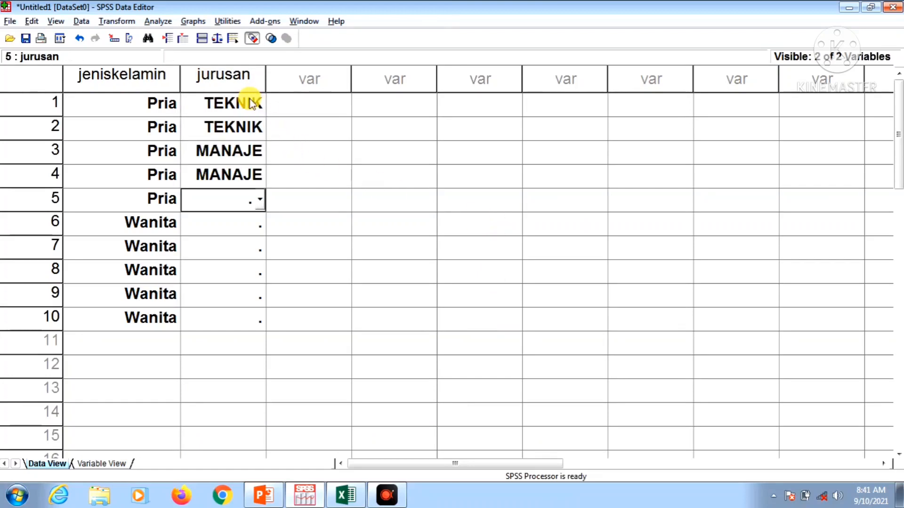
# Enter code 1 for jurusan in rows 5 and 6.
pyautogui.write('1')
pyautogui.press('Return')
pyautogui.write('1')
pyautogui.press('Return')
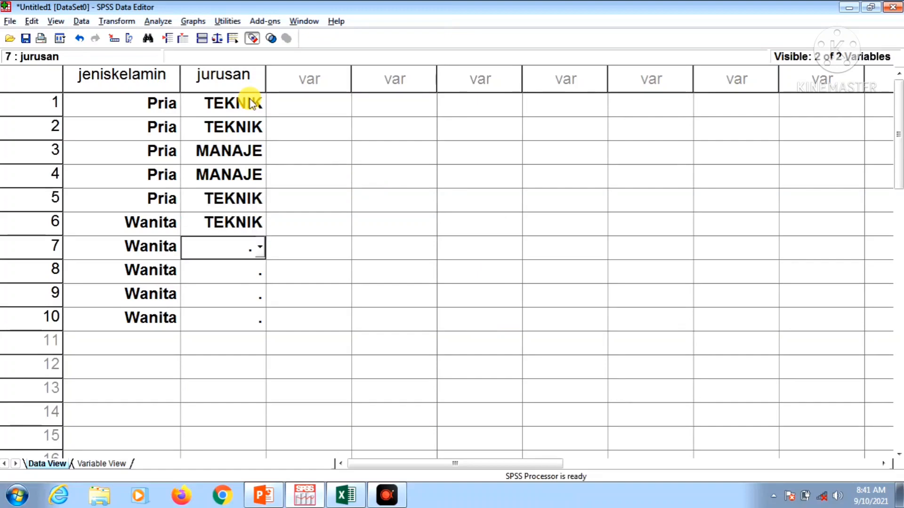
# Enter jurusan codes 2, 3, 3 and 3 in rows 7 to 10 per the PowerPoint slide, and widen the column to fit its labels.
pyautogui.hotkey('alt', 'Tab')
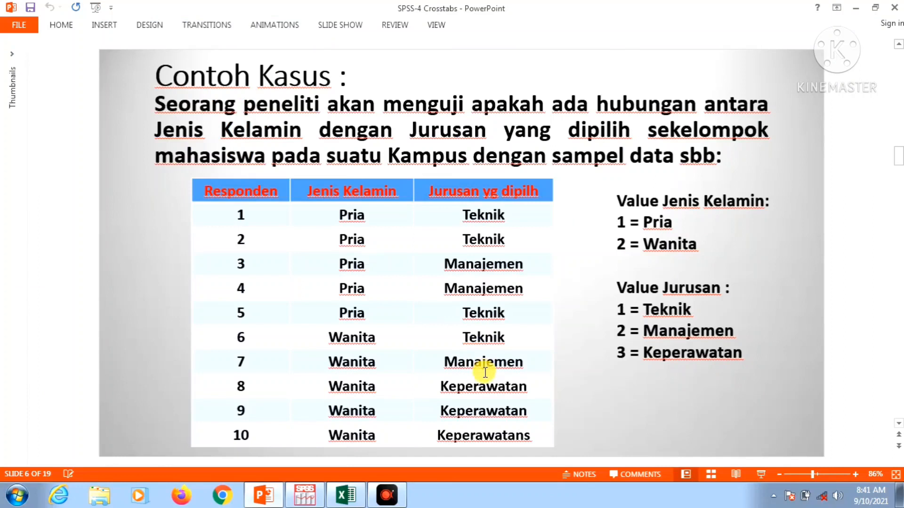
pyautogui.hotkey('alt', 'Tab')
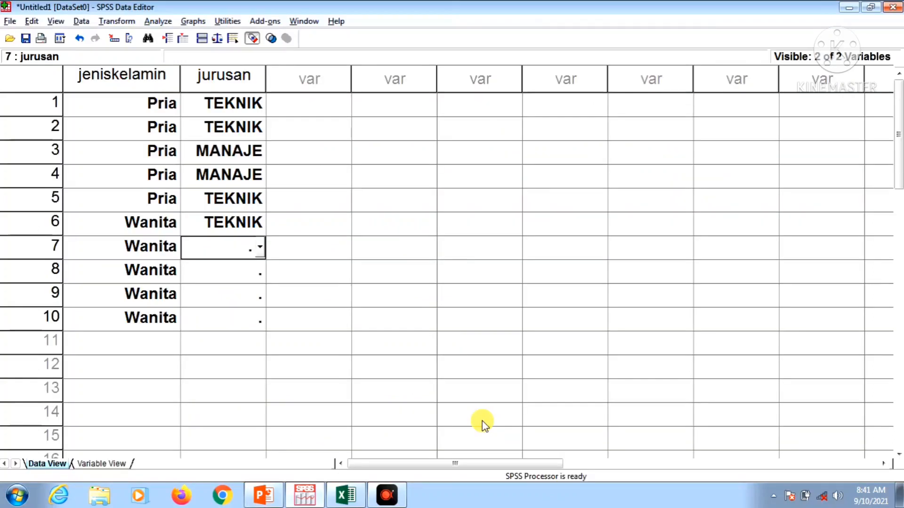
pyautogui.write('2')
pyautogui.press('Return')
pyautogui.write('3')
pyautogui.press('Return')
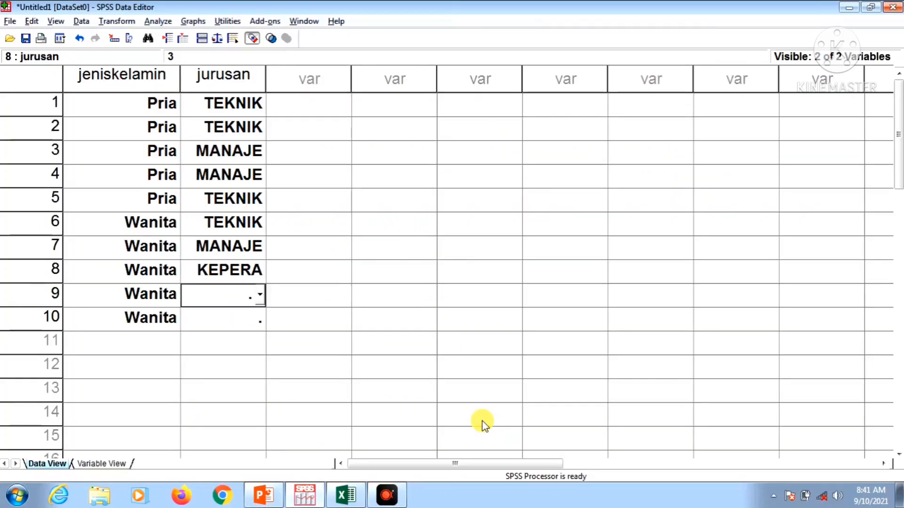
pyautogui.write('3')
pyautogui.press('Return')
pyautogui.write('3')
pyautogui.press('Return')
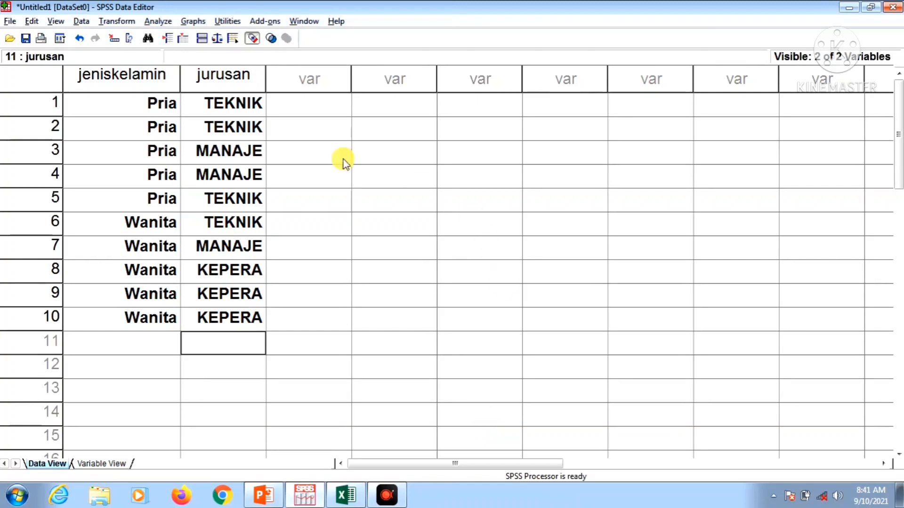
pyautogui.moveTo(265, 70); pyautogui.dragTo(344, 80)
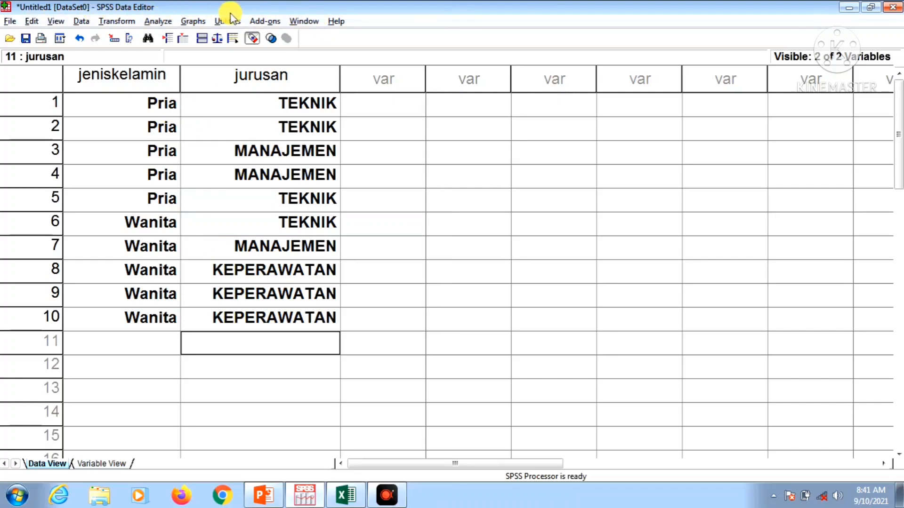
# Set up a Crosstabs analysis with jurusan as the row variable and jeniskelamin as the column variable.
pyautogui.click(159, 22)
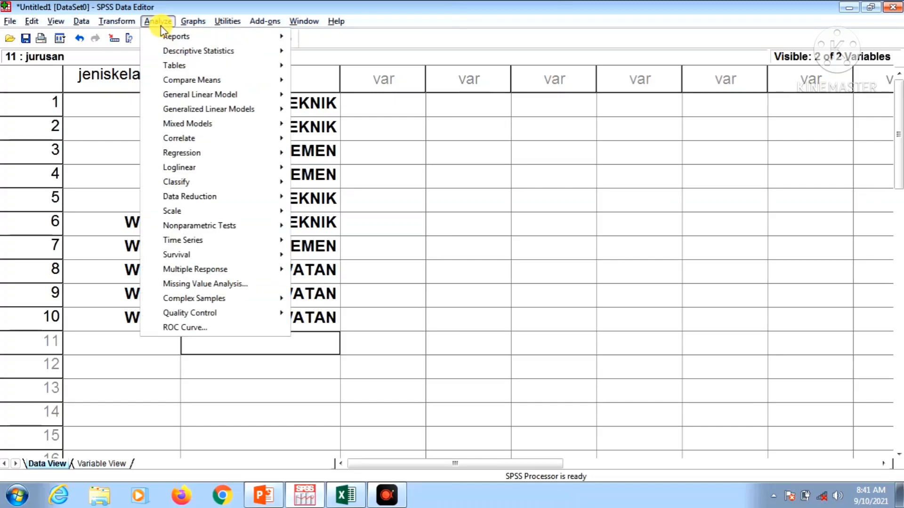
pyautogui.moveTo(203, 55)
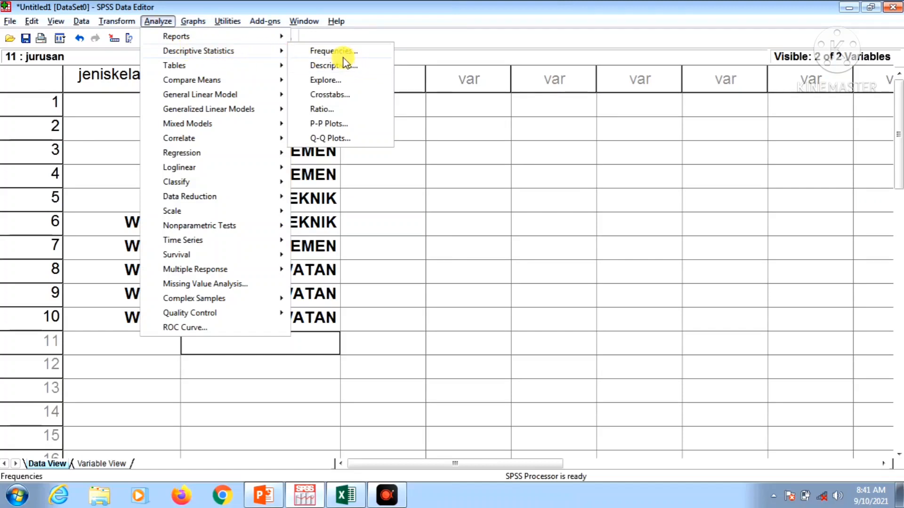
pyautogui.click(346, 96)
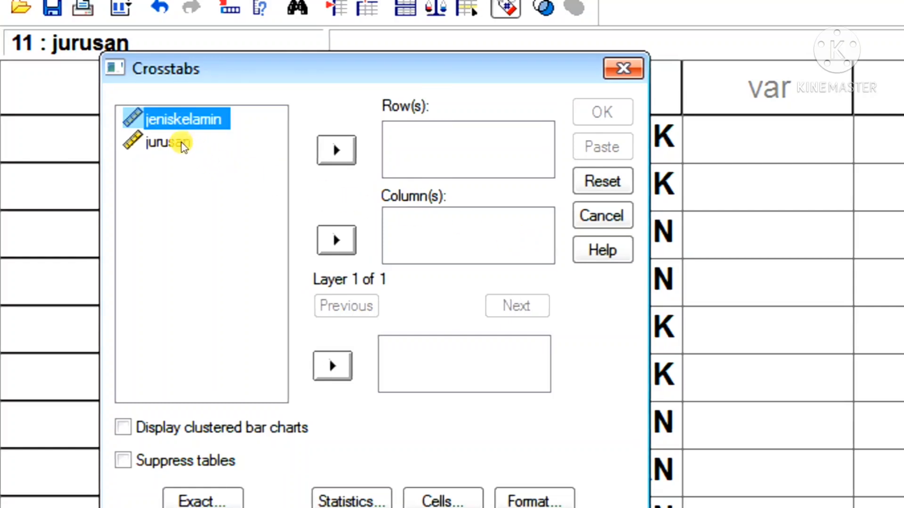
pyautogui.click(175, 144)
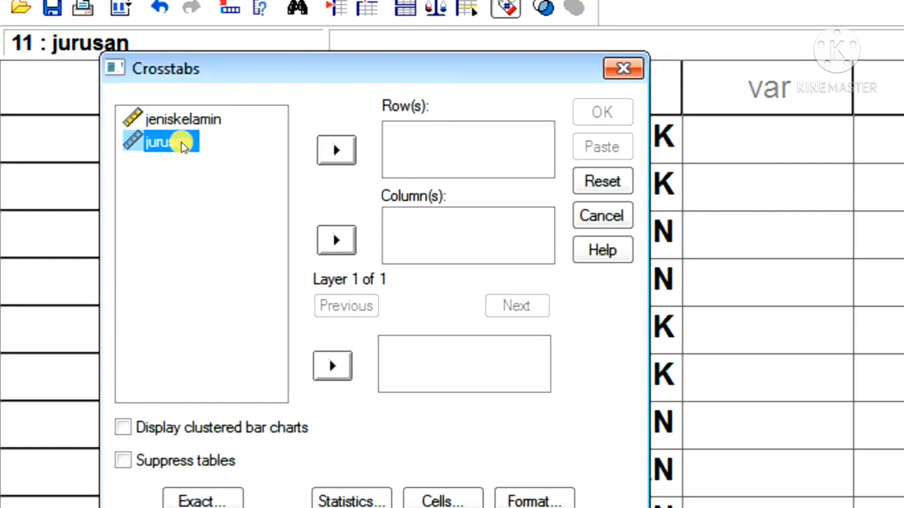
pyautogui.click(336, 149)
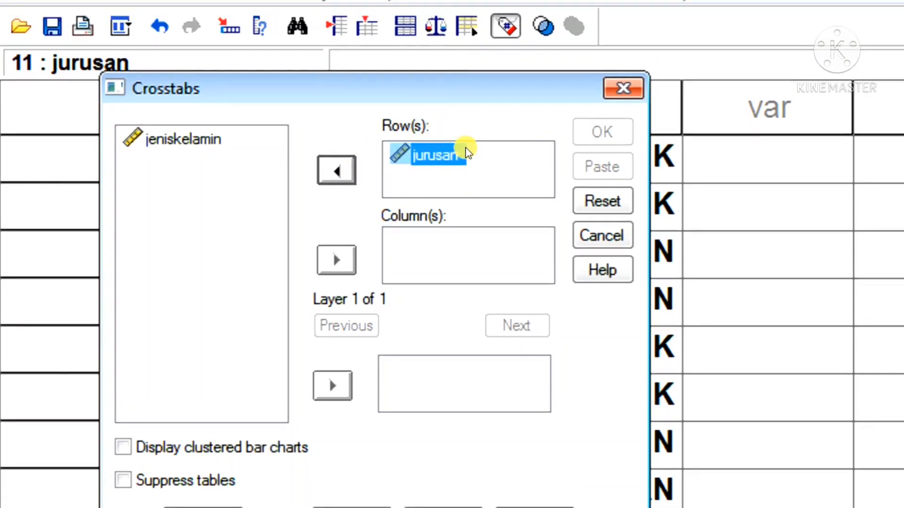
pyautogui.click(177, 140)
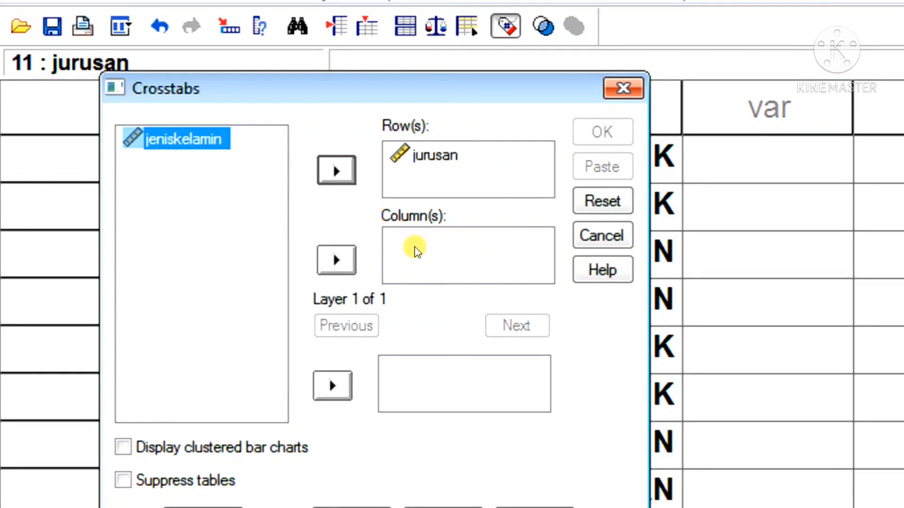
pyautogui.click(336, 260)
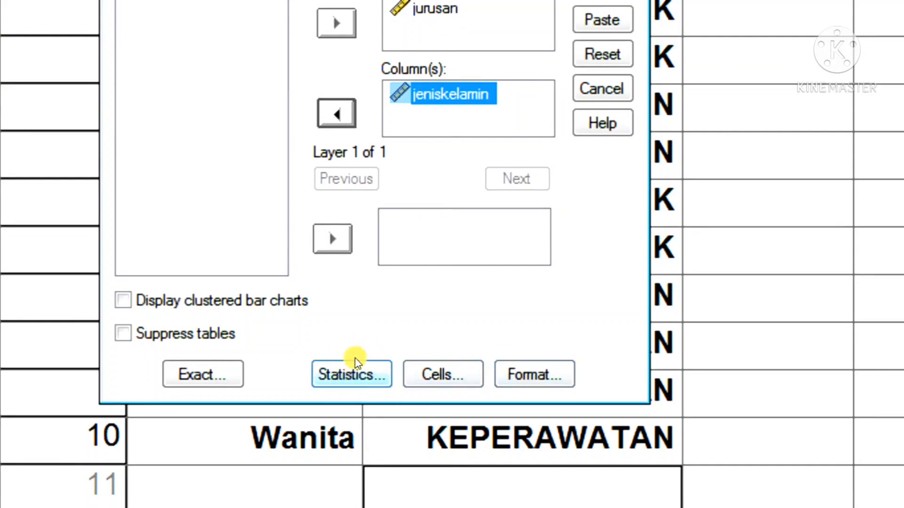
# Include the Chi-square statistic in the crosstabs, run the analysis, and view the output tables.
pyautogui.click(346, 375)
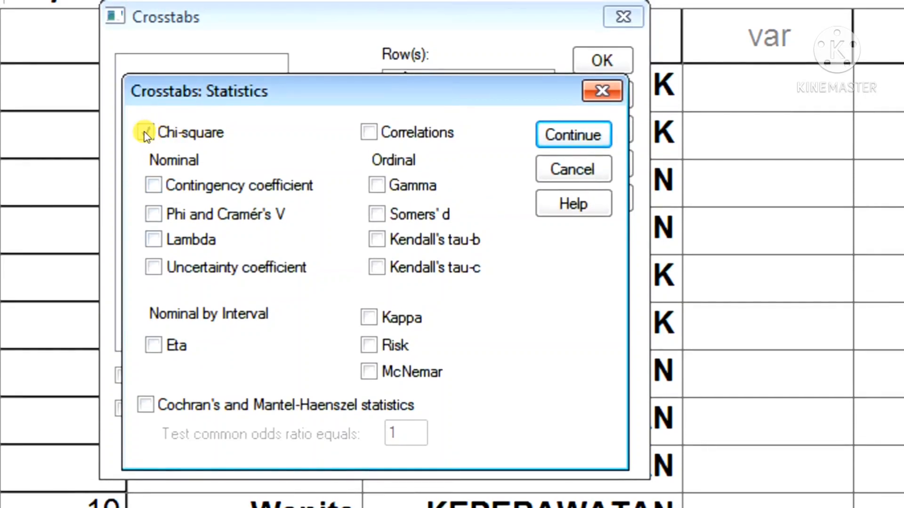
pyautogui.click(146, 133)
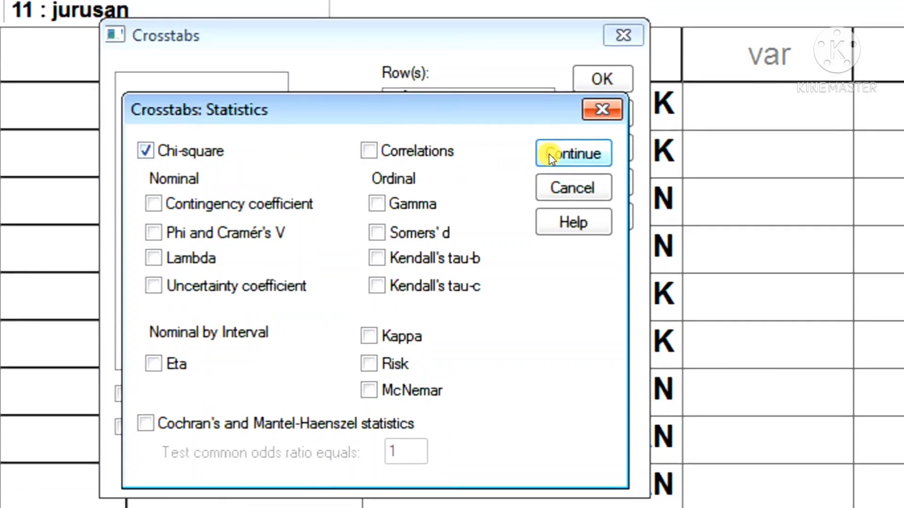
pyautogui.click(552, 158)
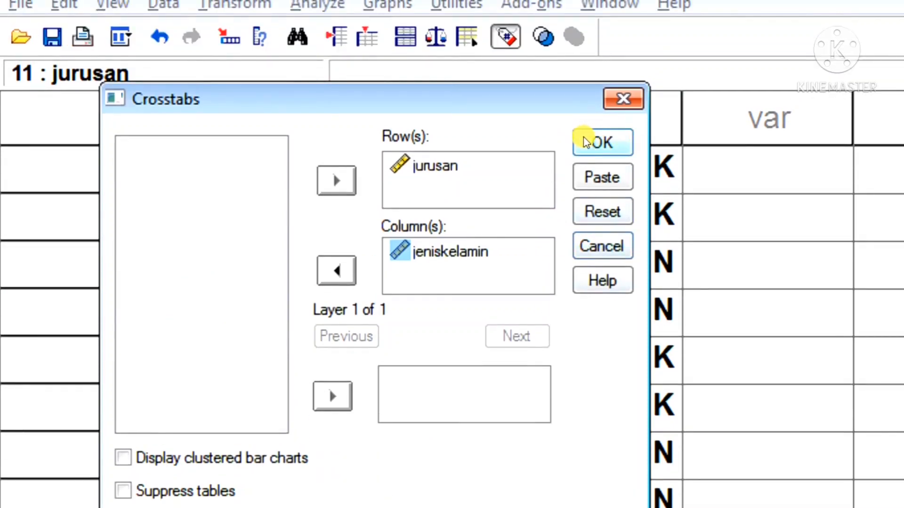
pyautogui.click(586, 141)
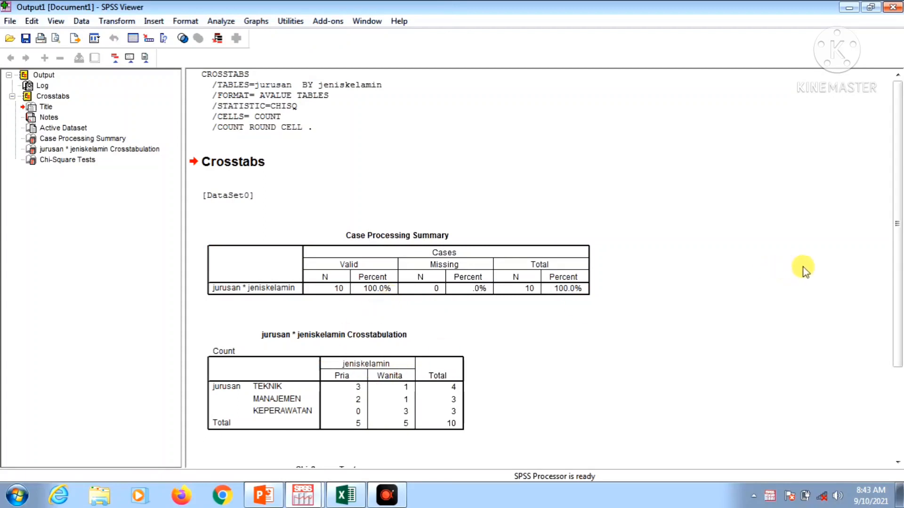
pyautogui.scroll(-3, 894, 257)
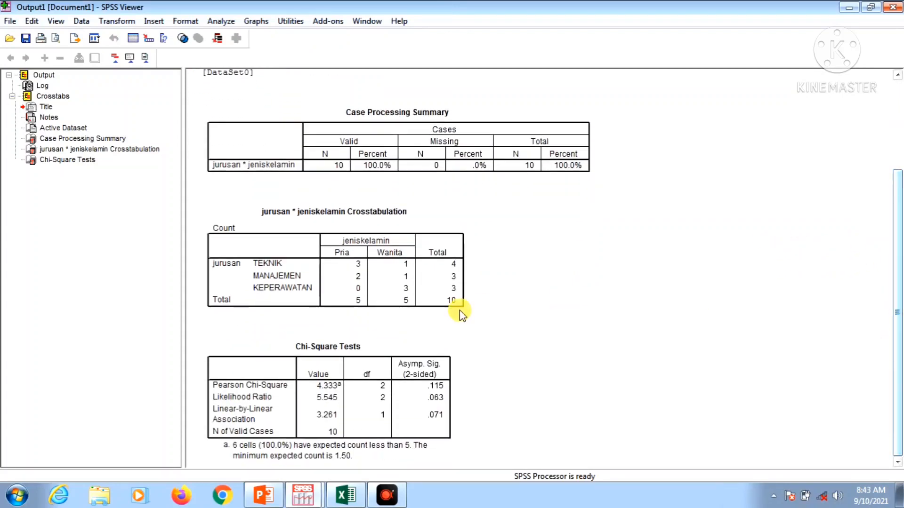
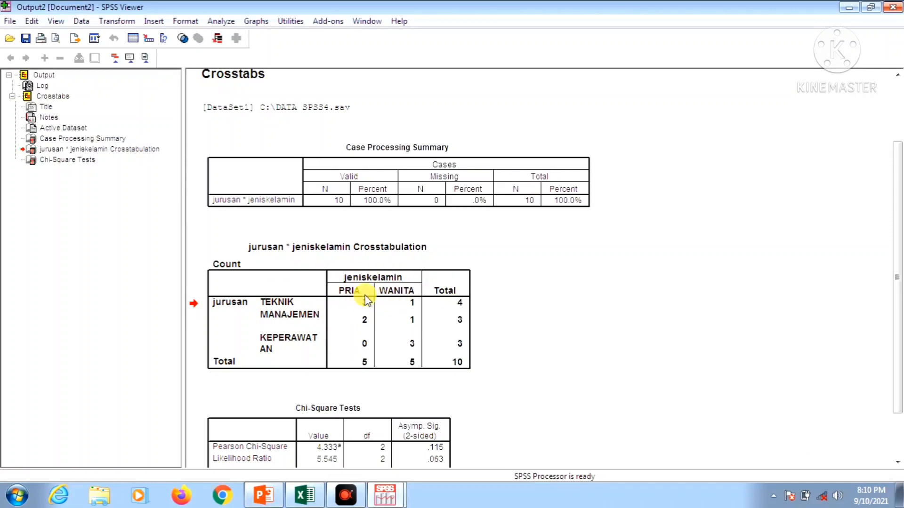
# Open the jurusan * jeniskelamin Crosstabulation table for editing, select all its contents, and leave the table editor.
pyautogui.click(380, 318)
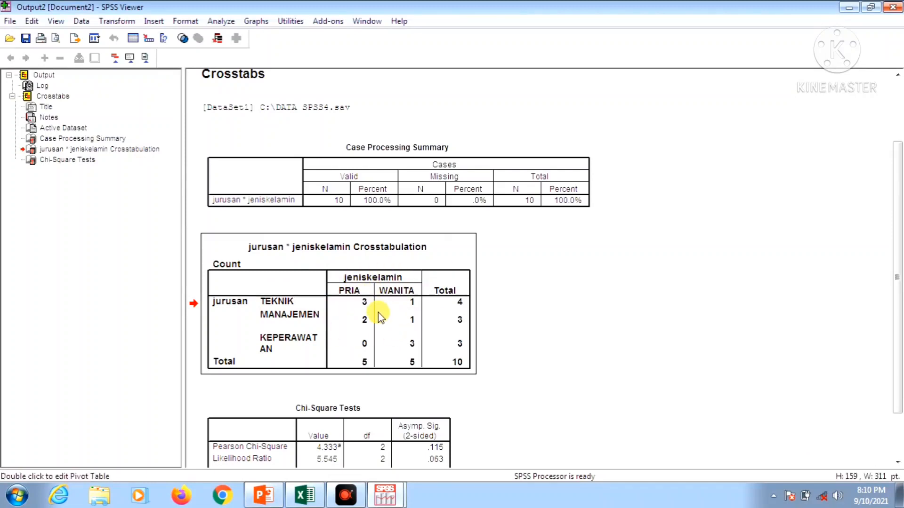
pyautogui.doubleClick(380, 317)
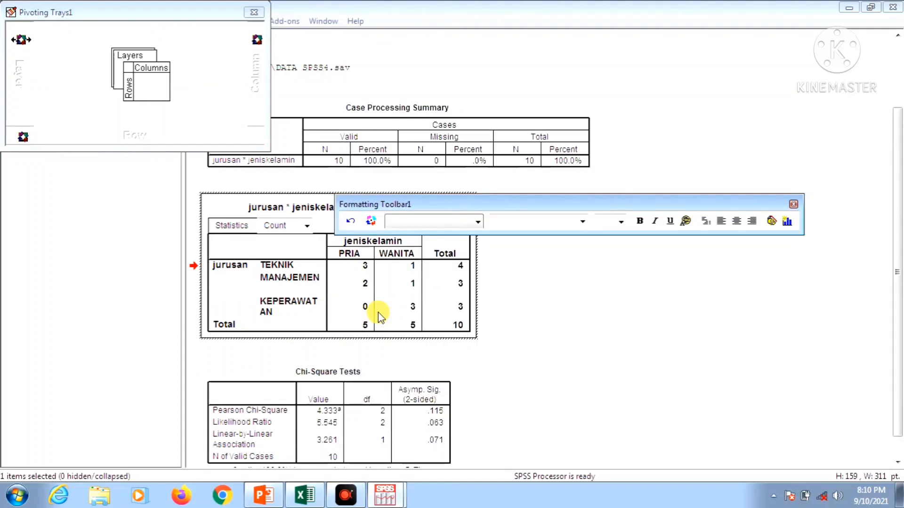
pyautogui.hotkey('ctrl', 'a')
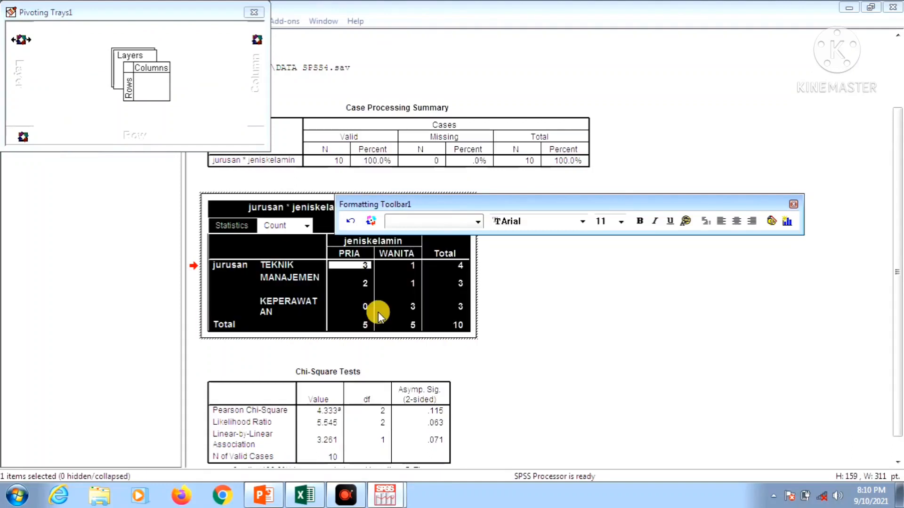
pyautogui.click(541, 297)
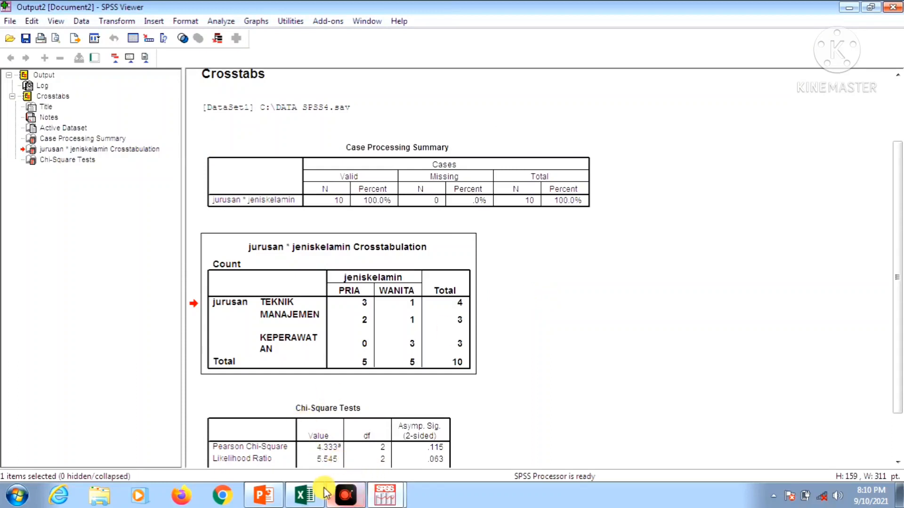
# Switch to Excel and paste the copied jurusan * jeniskelamin Crosstabulation table into the blank sheet starting at A1.
pyautogui.click(306, 495)
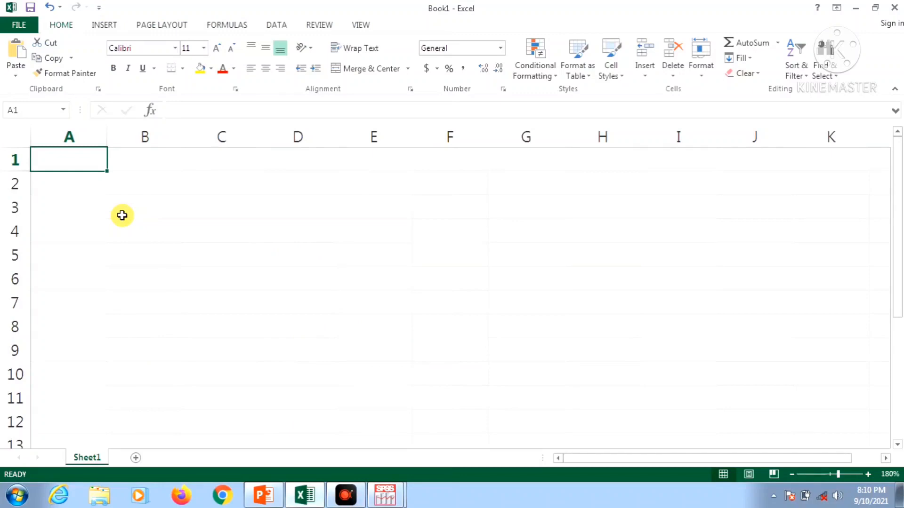
pyautogui.write('jurusan * jeniskelamin Crosstabulation Count \t\tjeniskelamin\t\tTotal \t\tPRIA\tWANITA\tPRIA jurusan\tTEKNIK\t3\t1\t4 \tMANAJEM\t2\t1\t3 \tKEPERAW\t0\t3\t3 Total\t\t5\t5\t10')
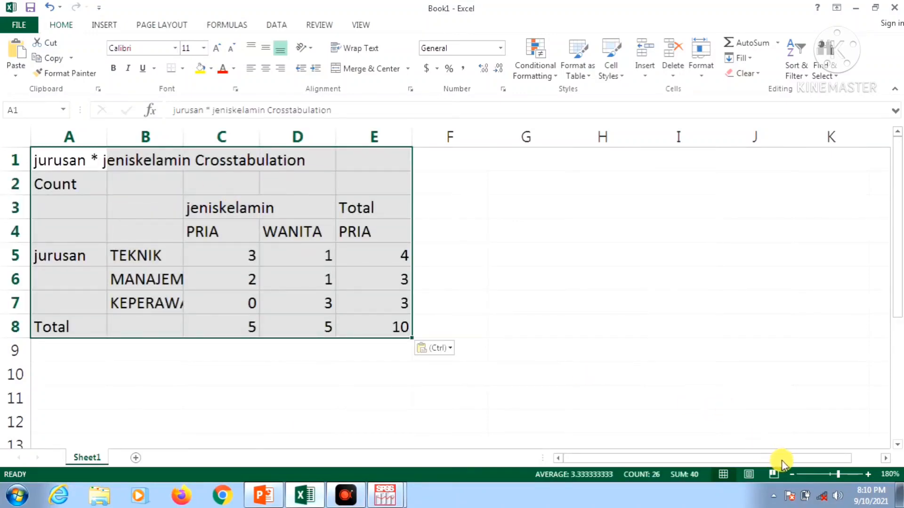
pyautogui.scroll(-2, 790, 470)
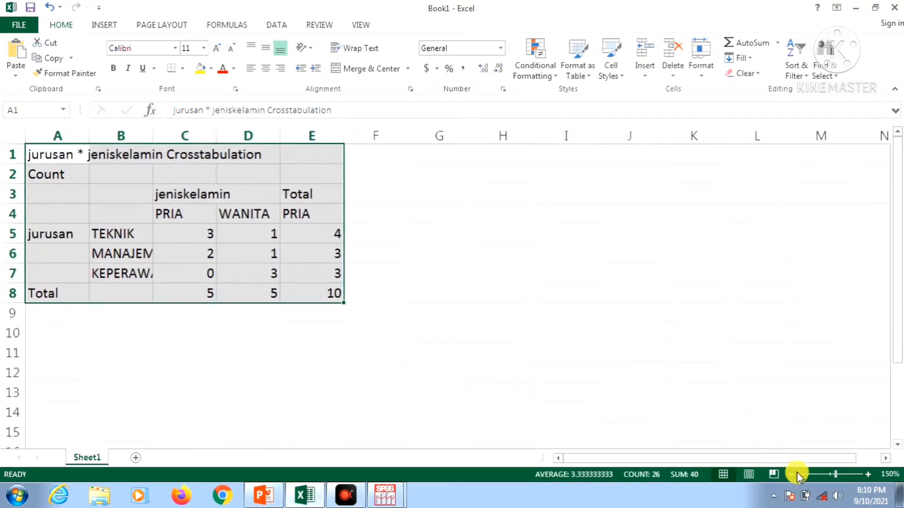
pyautogui.click(868, 474)
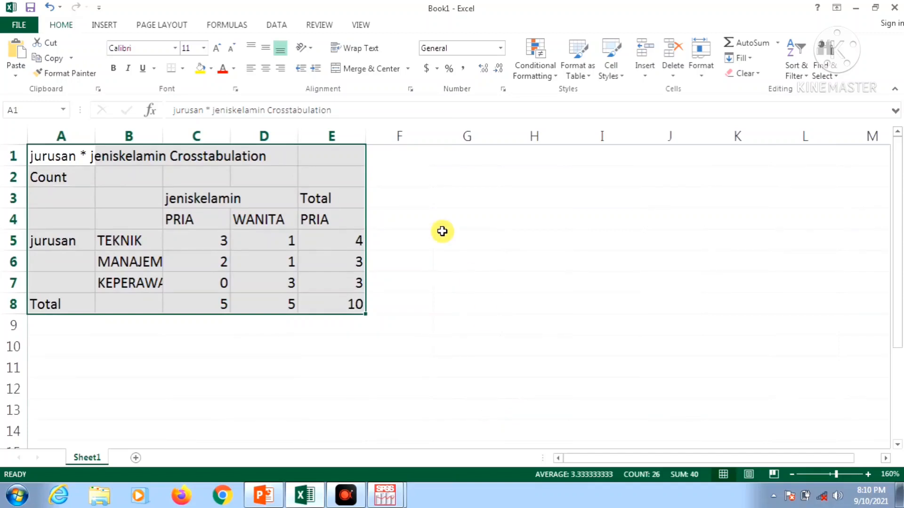
# Label the observed frequency cells A11, A12, A21, A22, A31 and A32 down G1:G6.
pyautogui.click(448, 154)
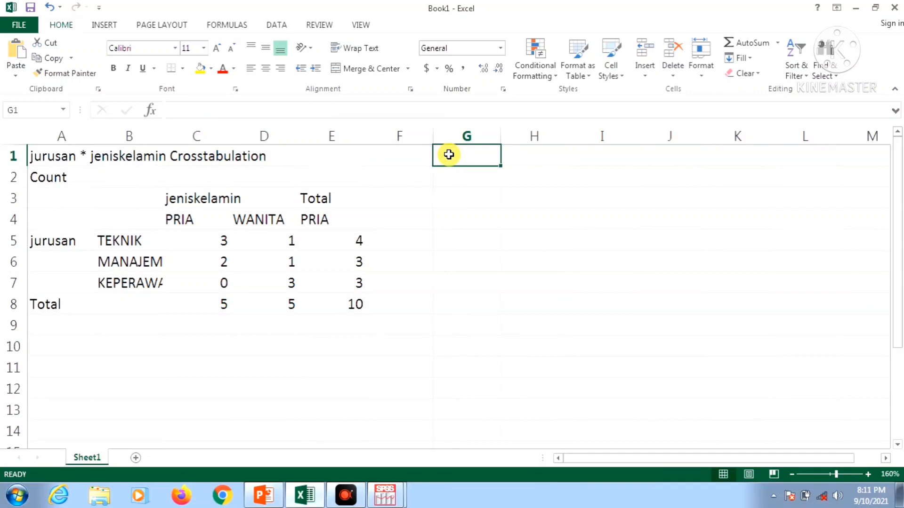
pyautogui.write('a')
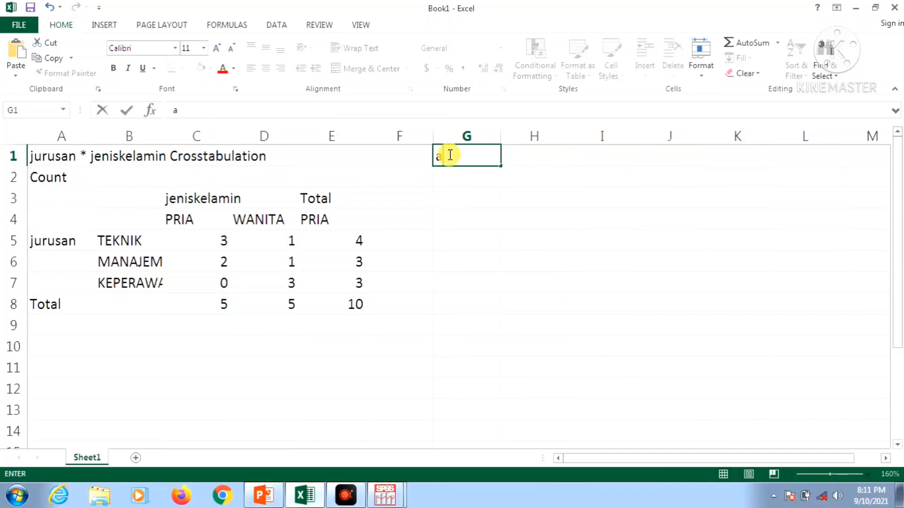
pyautogui.write('A11')
pyautogui.press('Return')
pyautogui.write('A12')
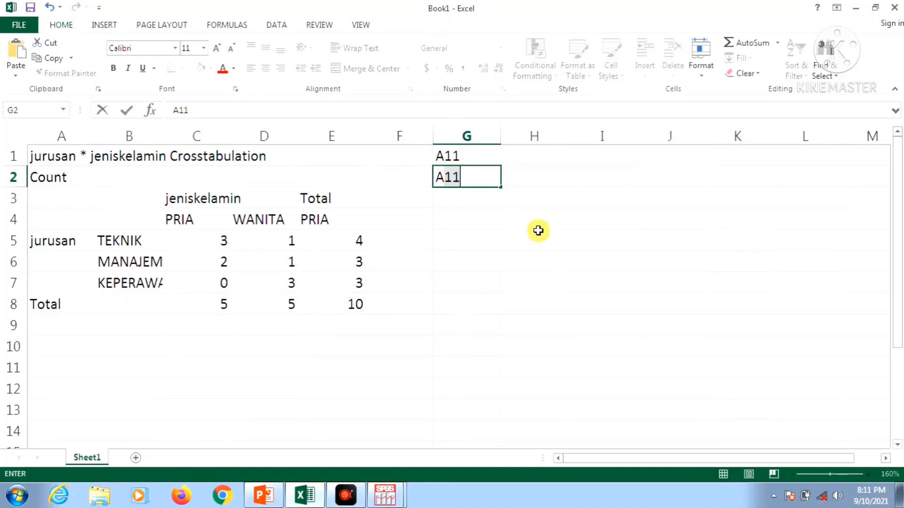
pyautogui.press('Return')
pyautogui.write('A')
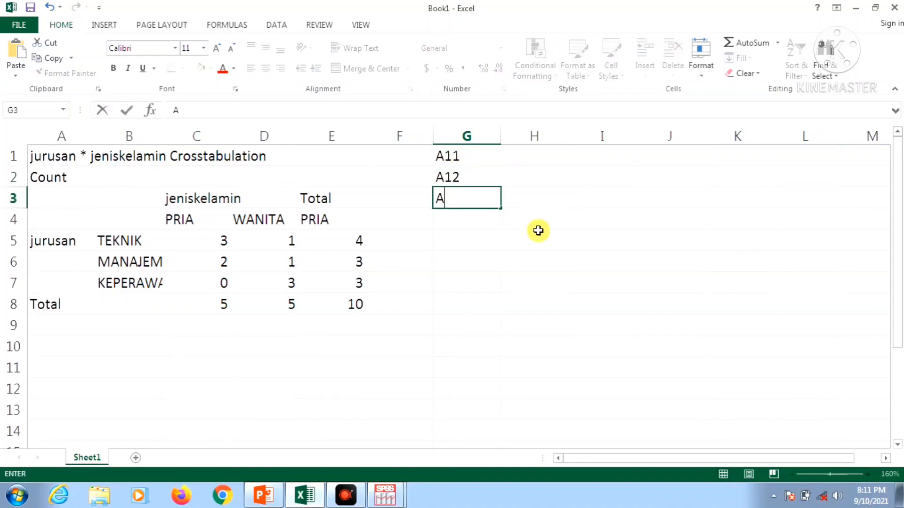
pyautogui.write('21')
pyautogui.press('Return')
pyautogui.write('A22')
pyautogui.press('Return')
pyautogui.write('A31')
pyautogui.press('Return')
pyautogui.write('A')
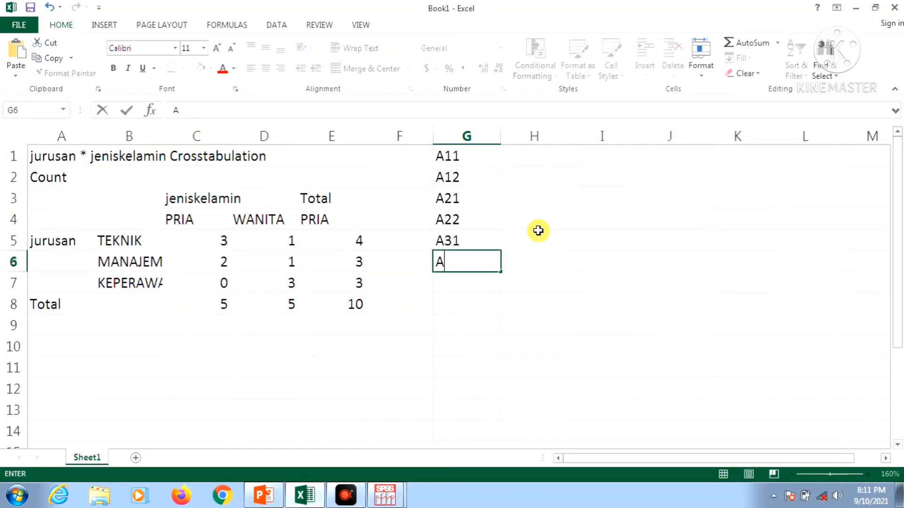
pyautogui.write('32')
# Fill in the observed counts 3, 1, 2, 1, 0 and 3 in H1:H6 beside their labels.
pyautogui.press('Up')
pyautogui.press('Up')
pyautogui.press('Up')
pyautogui.press('Up')
pyautogui.press('Up')
pyautogui.press('Right')
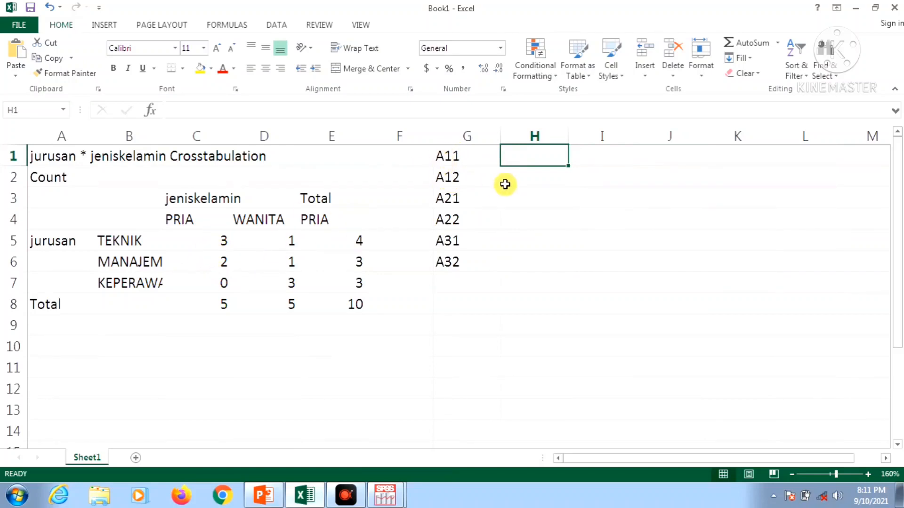
pyautogui.write('3')
pyautogui.press('Return')
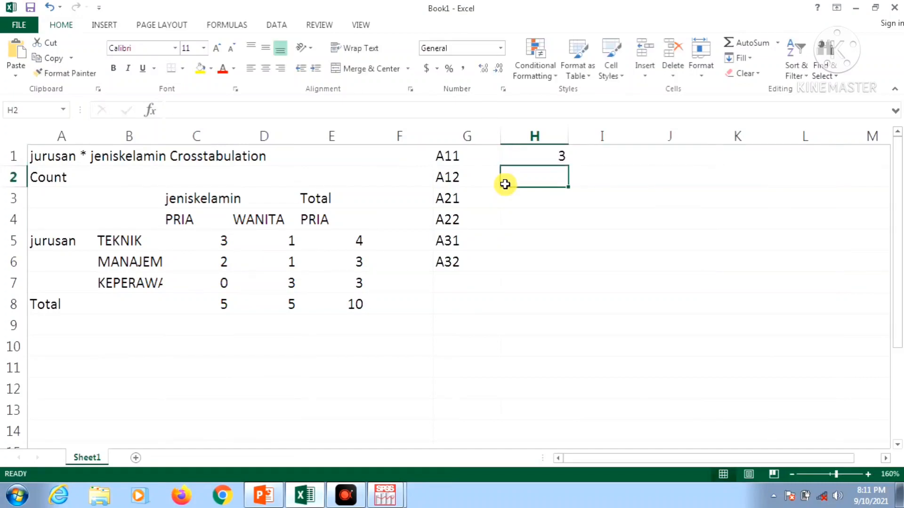
pyautogui.write('1')
pyautogui.press('Return')
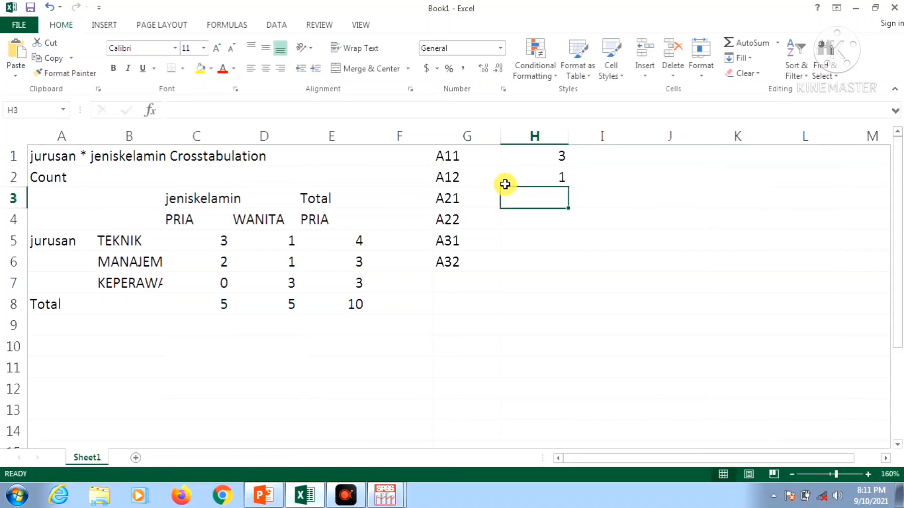
pyautogui.write('2')
pyautogui.press('Return')
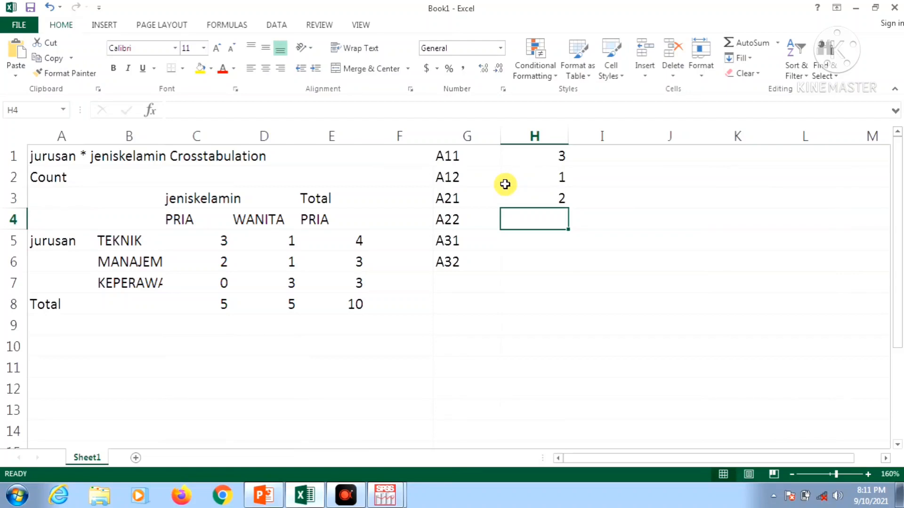
pyautogui.write('1')
pyautogui.press('Return')
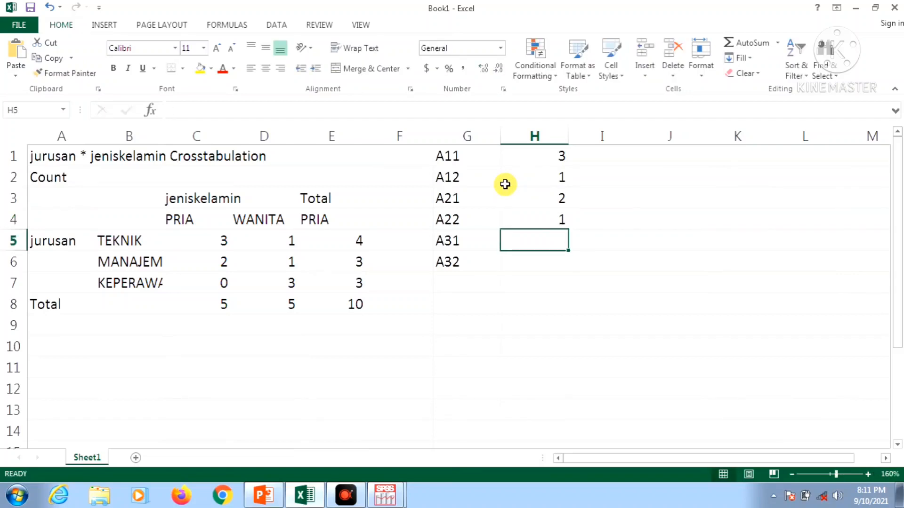
pyautogui.write('0')
pyautogui.press('Return')
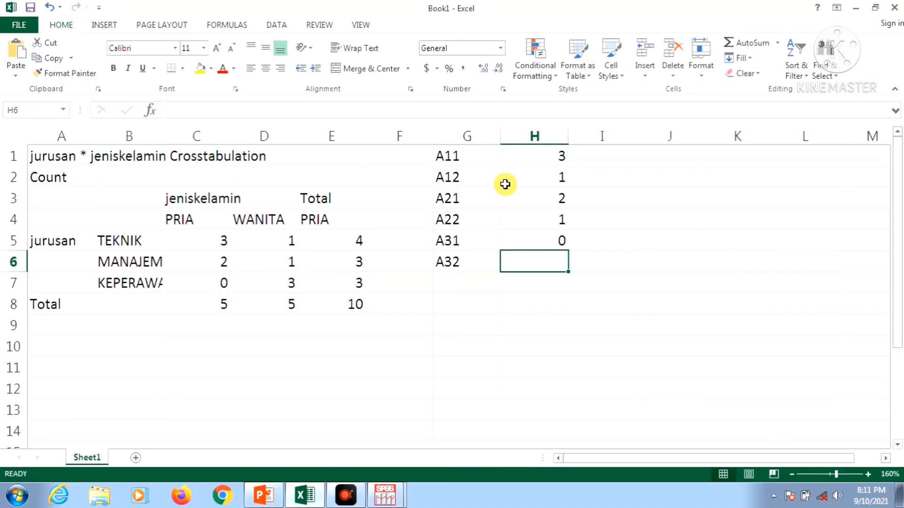
pyautogui.write('3')
pyautogui.press('Return')
# Review the observed counts entered in column H against their labels.
pyautogui.press('Up')
pyautogui.press('Up')
pyautogui.press('Up')
pyautogui.press('Up')
pyautogui.press('Up')
pyautogui.press('Up')
pyautogui.press('Down')
pyautogui.press('Down')
pyautogui.press('Down')
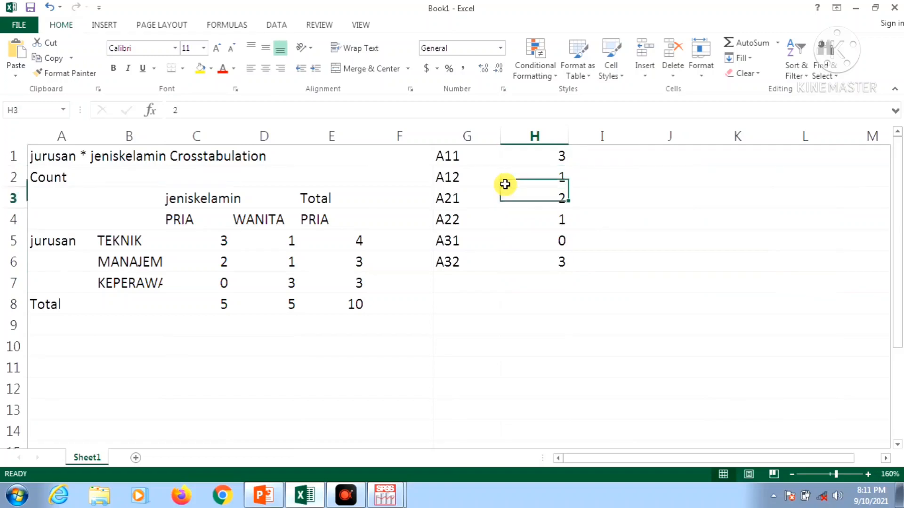
pyautogui.press('Down')
pyautogui.press('Down')
pyautogui.press('Down')
pyautogui.press('Down')
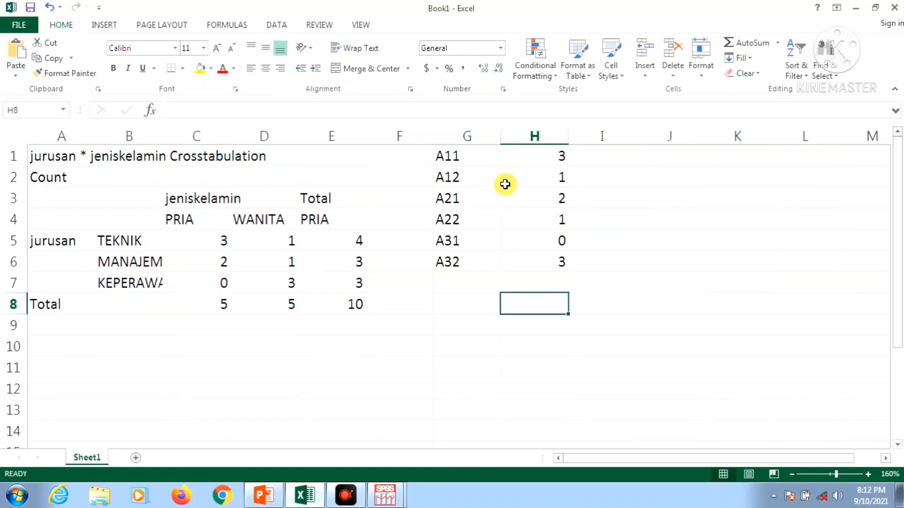
# Label the expected frequency cells E11, E12, E21, E22, E31 and E32 down G8:G13.
pyautogui.press('Left')
pyautogui.press('Left')
pyautogui.press('Right')
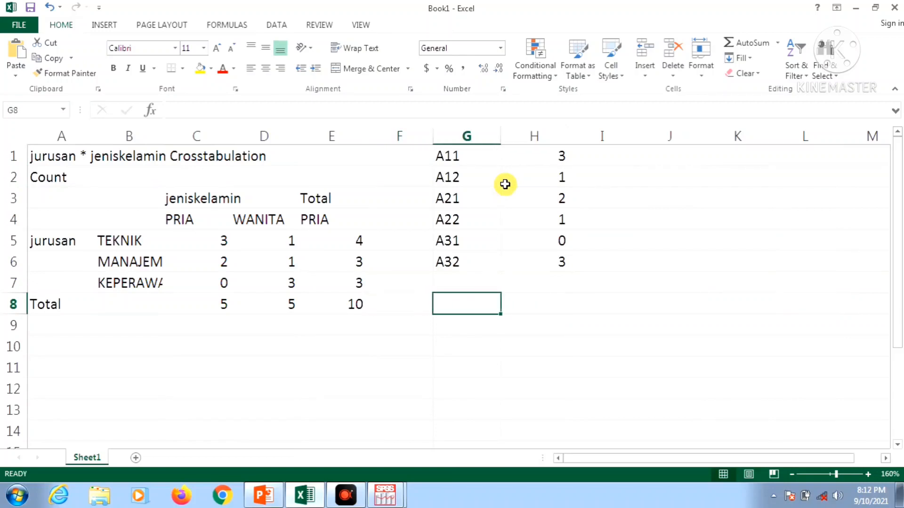
pyautogui.write('A')
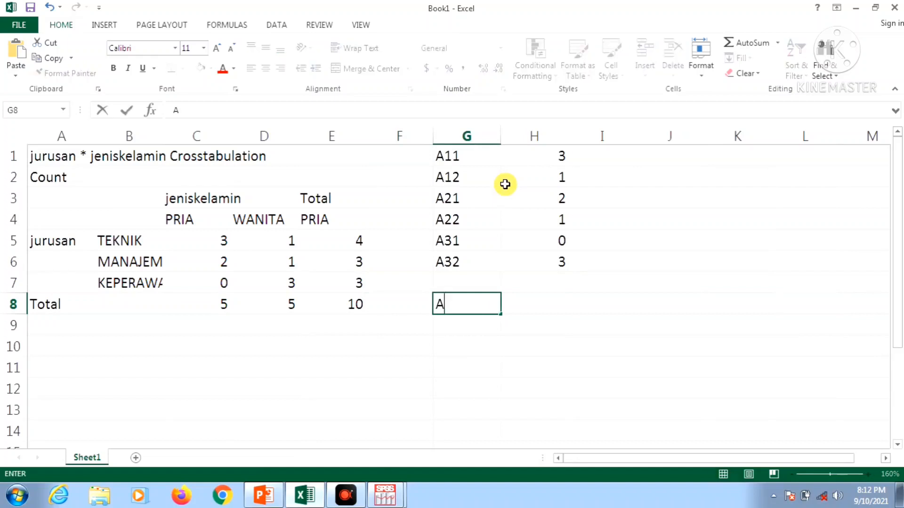
pyautogui.press('BackSpace')
pyautogui.write('E11')
pyautogui.press('Return')
pyautogui.write('E12')
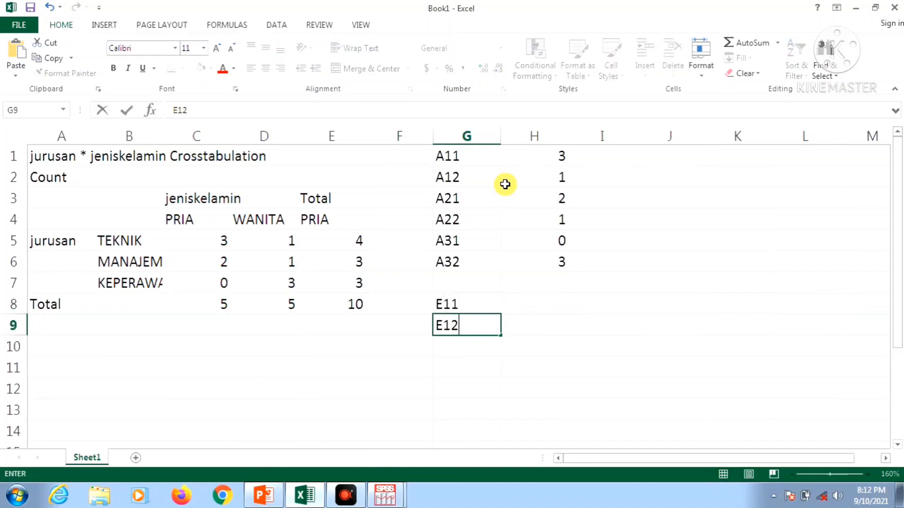
pyautogui.press('Return')
pyautogui.write('E21')
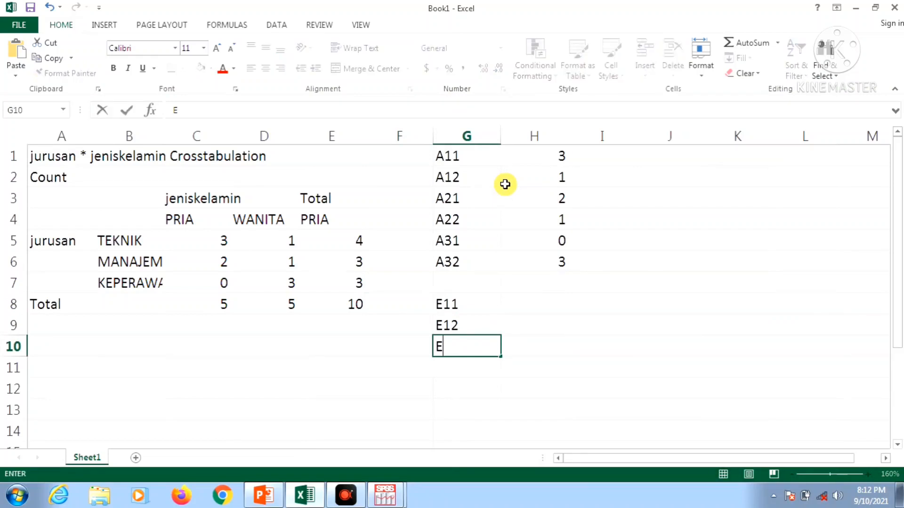
pyautogui.press('Return')
pyautogui.write('E22')
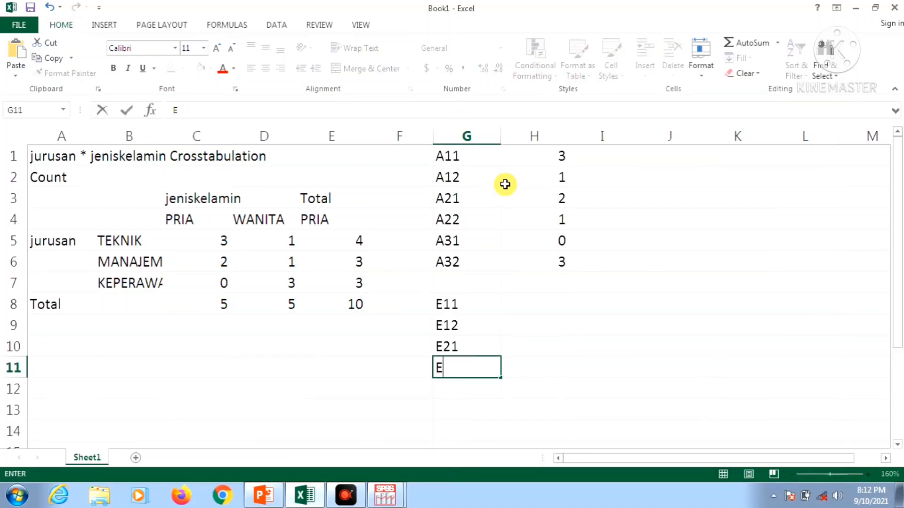
pyautogui.press('Return')
pyautogui.write('E31')
pyautogui.press('Return')
pyautogui.write('E31')
pyautogui.press('BackSpace')
pyautogui.write('2')
# Calculate the expected frequency E11 in H8 with the formula =(E5*C8)/E8.
pyautogui.press('Up')
pyautogui.press('Up')
pyautogui.press('Up')
pyautogui.press('Up')
pyautogui.press('Up')
pyautogui.press('Up')
pyautogui.press('Right')
pyautogui.press('Down')
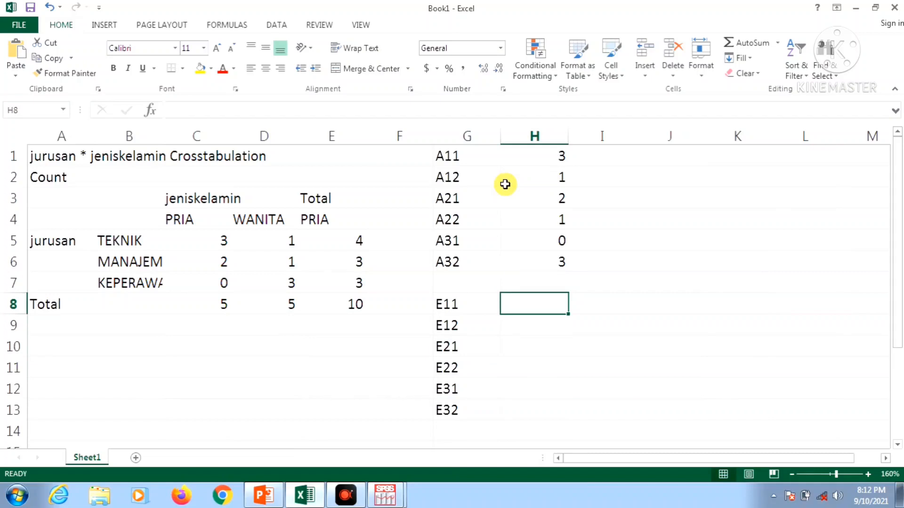
pyautogui.write('=')
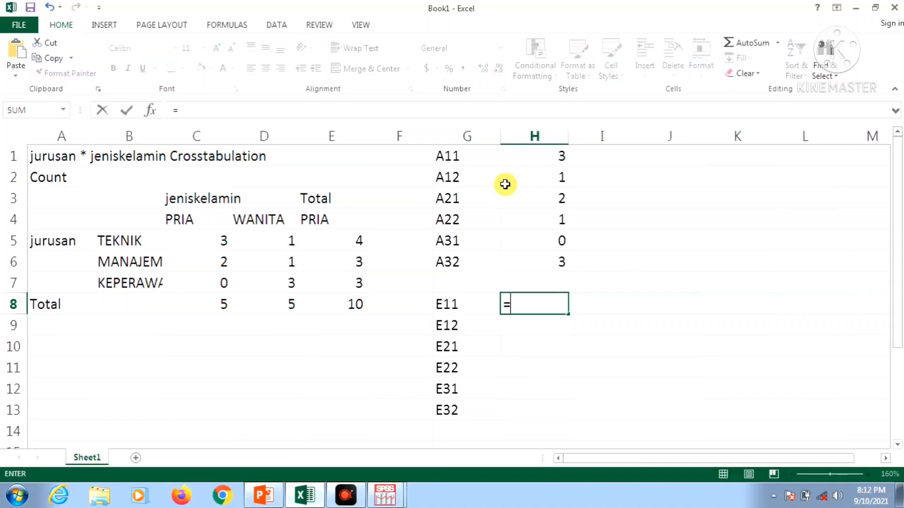
pyautogui.click(342, 240)
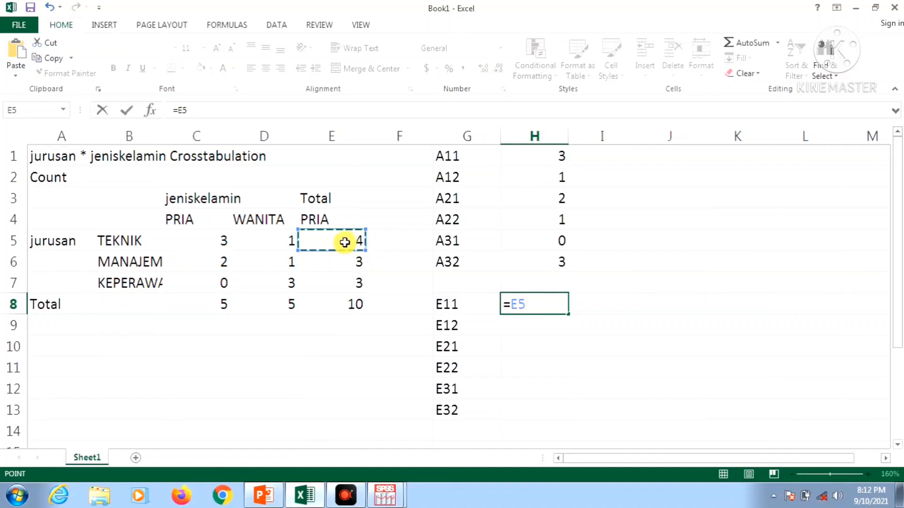
pyautogui.press('BackSpace')
pyautogui.press('BackSpace')
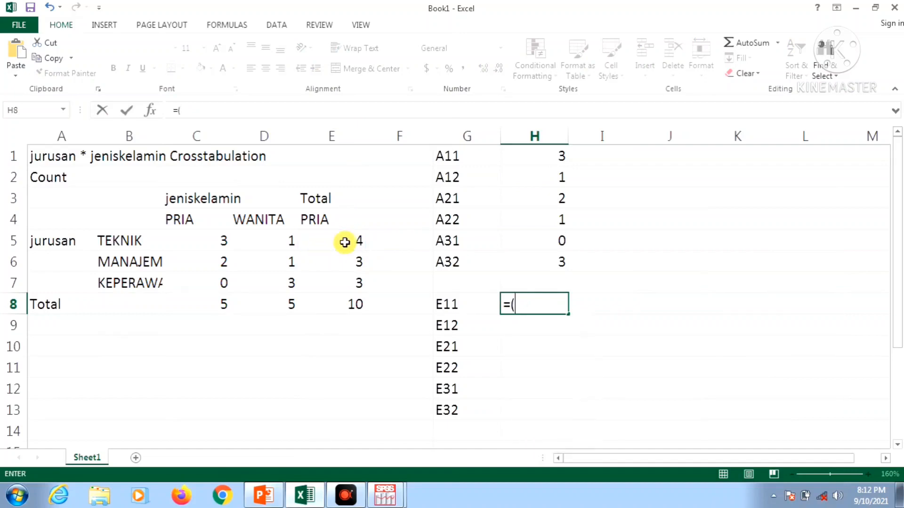
pyautogui.click(345, 243)
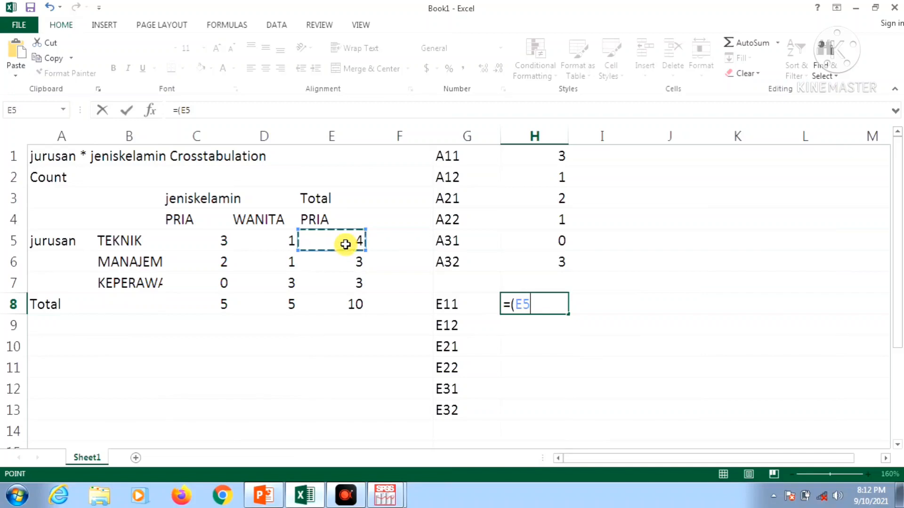
pyautogui.write('*')
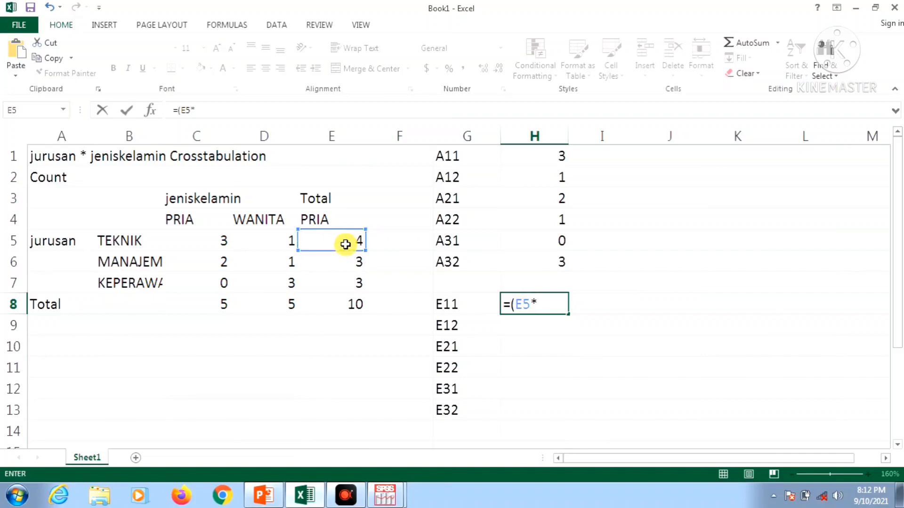
pyautogui.click(212, 304)
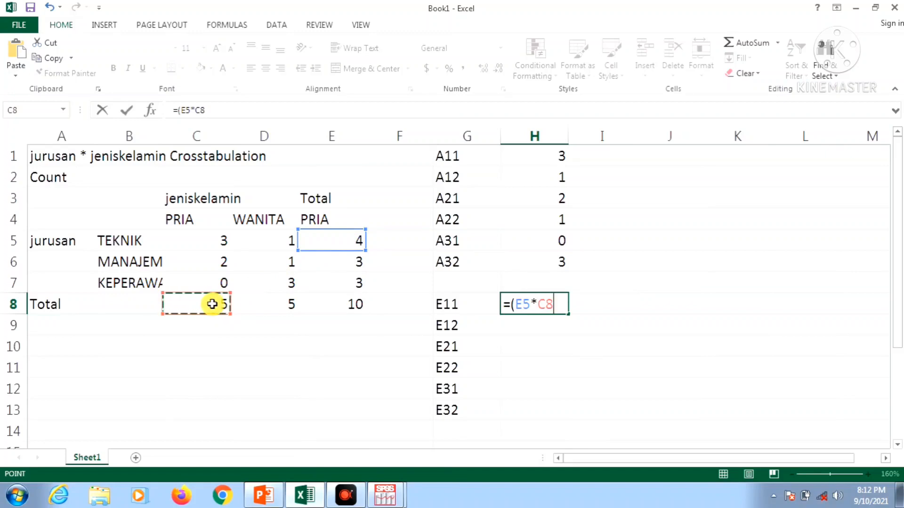
pyautogui.write(')/')
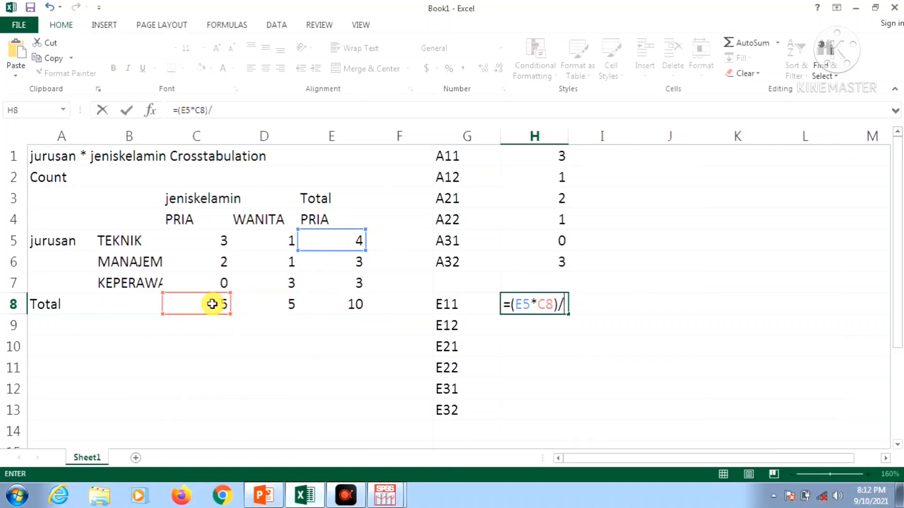
pyautogui.click(336, 304)
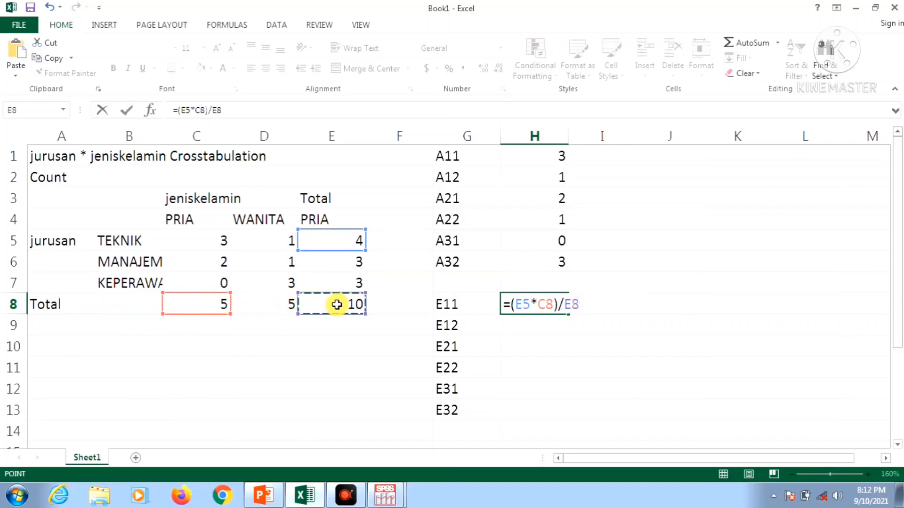
pyautogui.press('Return')
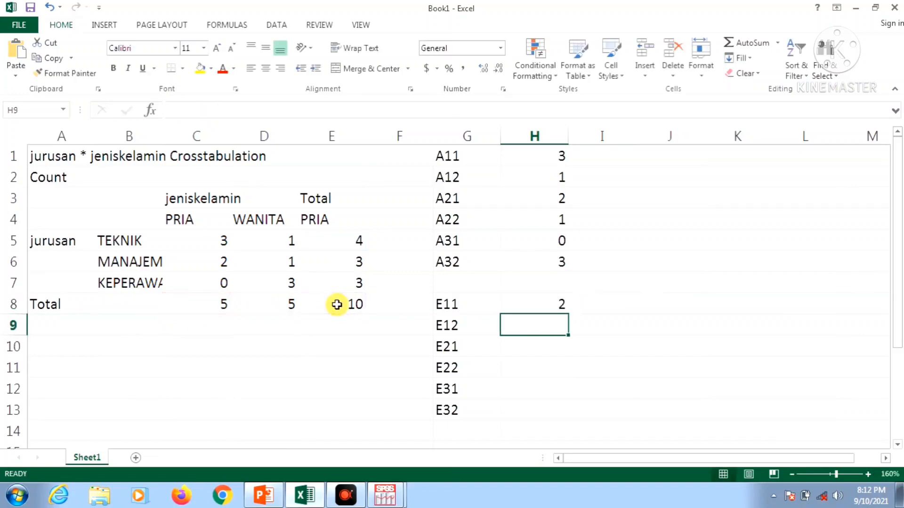
# Calculate the expected frequency E12 in H9 with the formula =(E5*D8)/E8.
pyautogui.write('=')
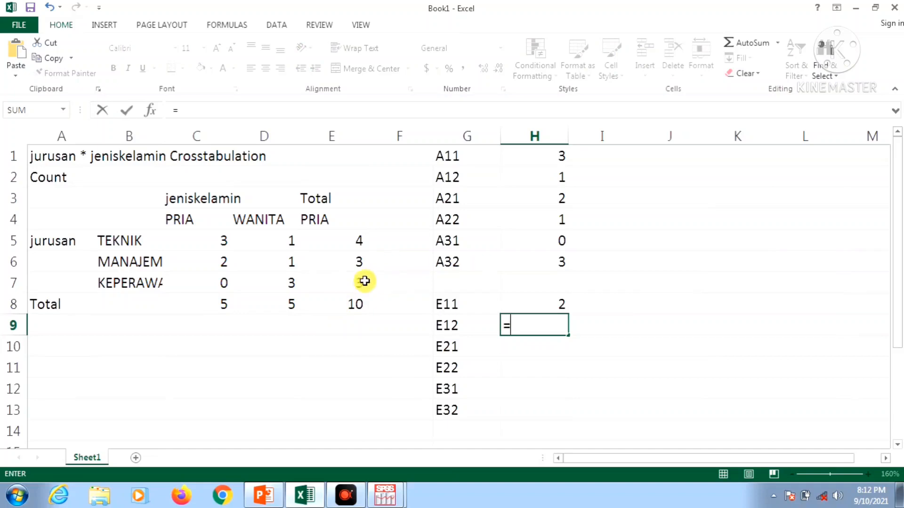
pyautogui.click(333, 262)
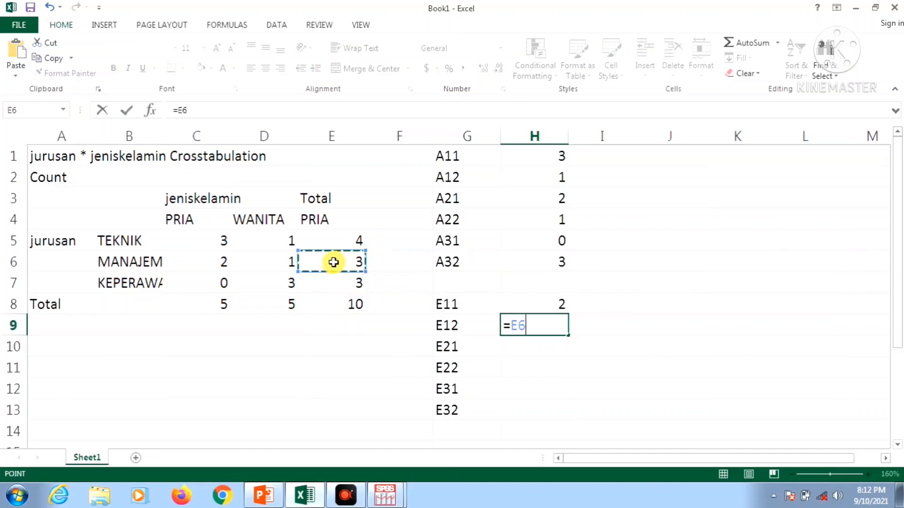
pyautogui.click(337, 242)
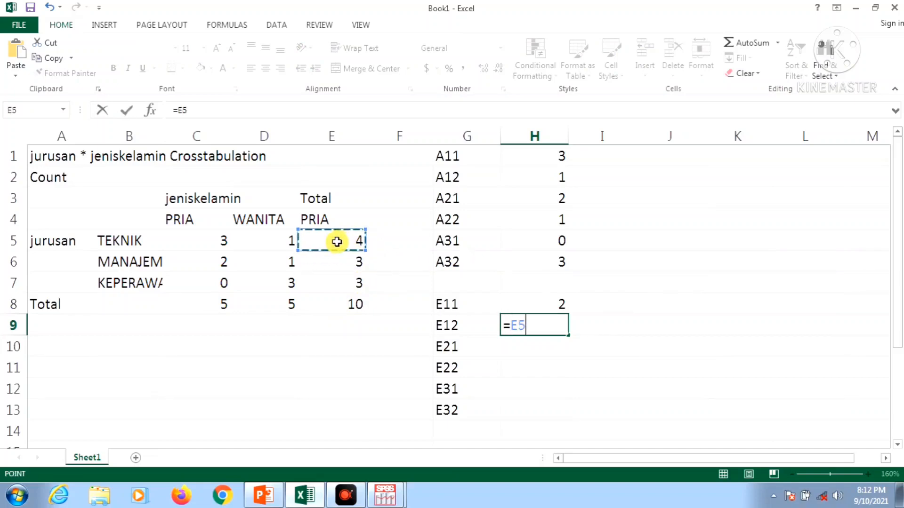
pyautogui.press('BackSpace')
pyautogui.press('BackSpace')
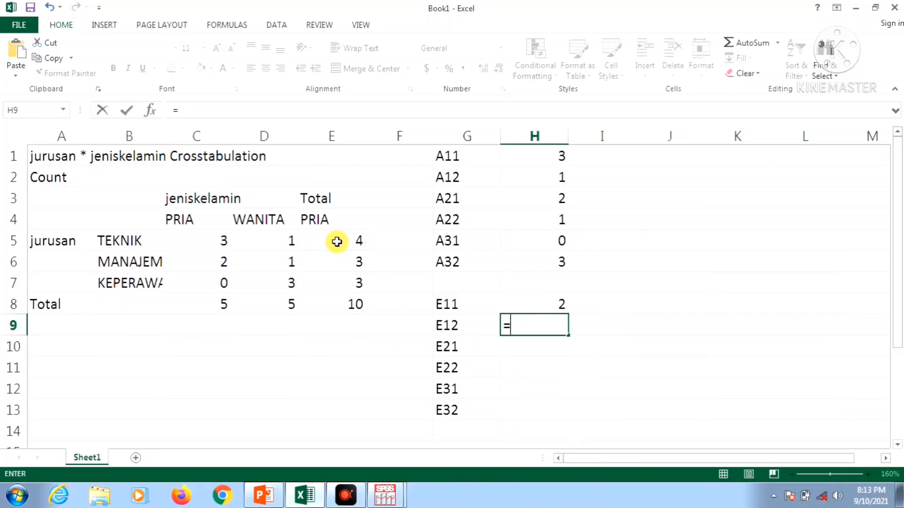
pyautogui.write('(')
pyautogui.click(348, 239)
pyautogui.write('*')
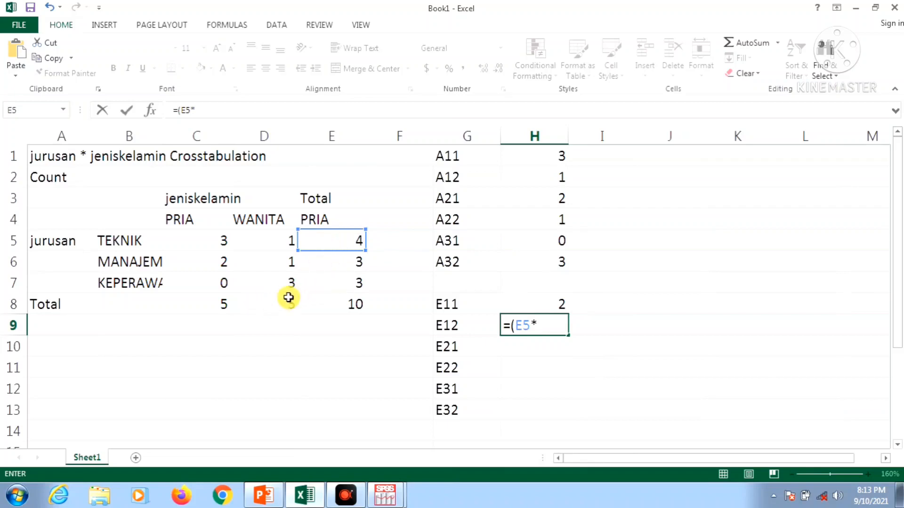
pyautogui.click(267, 306)
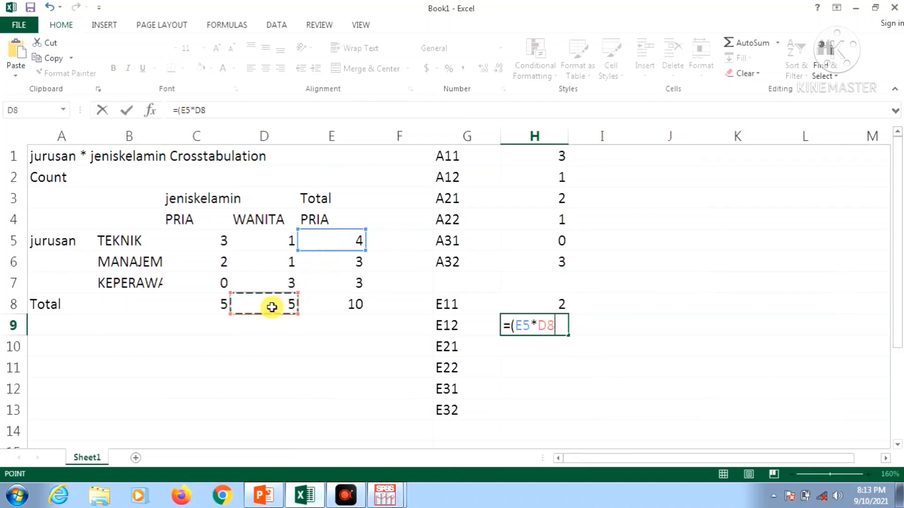
pyautogui.write(')/')
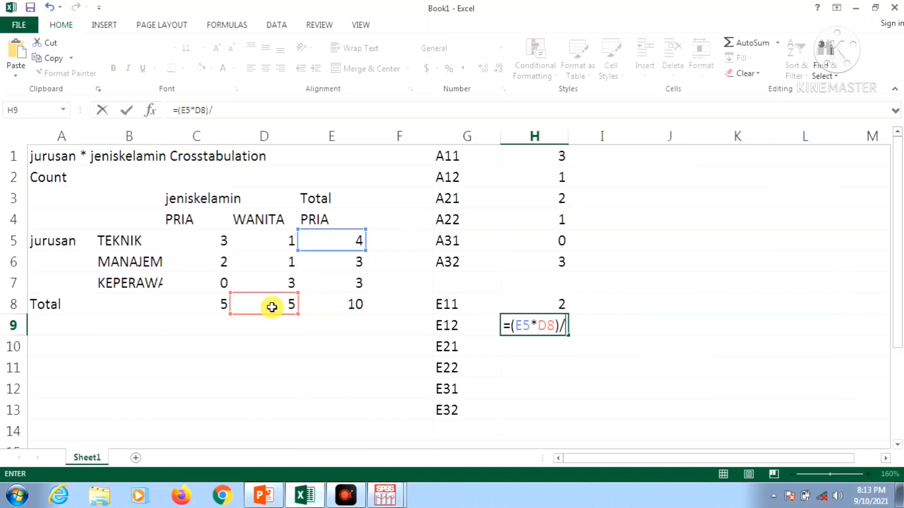
pyautogui.click(343, 306)
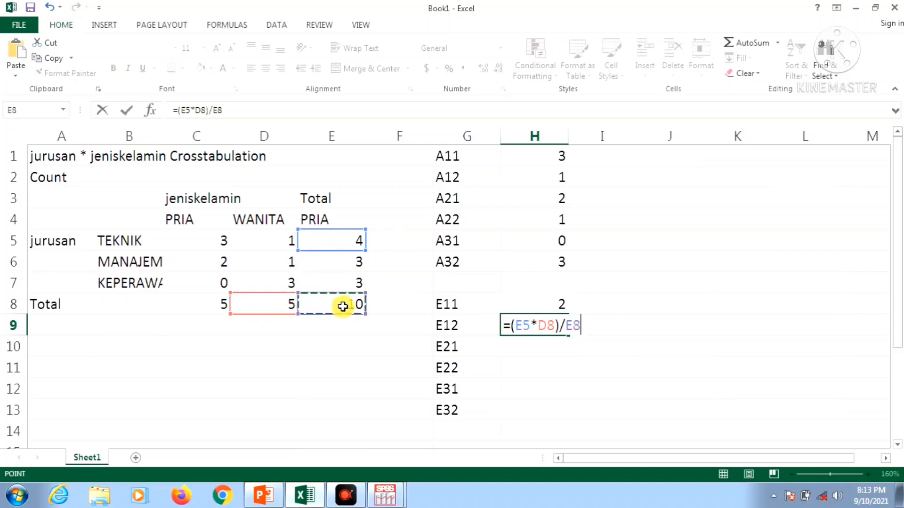
pyautogui.press('Return')
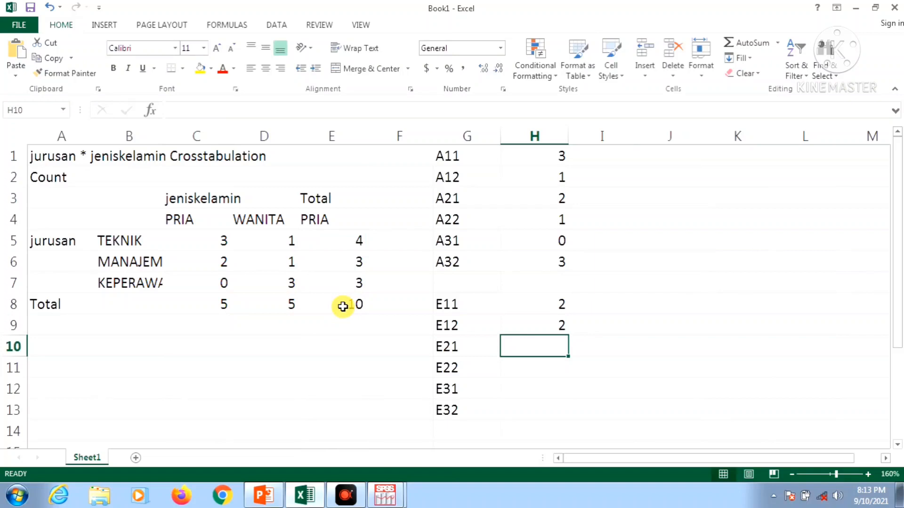
# Calculate the expected frequency E21 in H10 with the formula =(E6*C8)/E8.
pyautogui.write('=(')
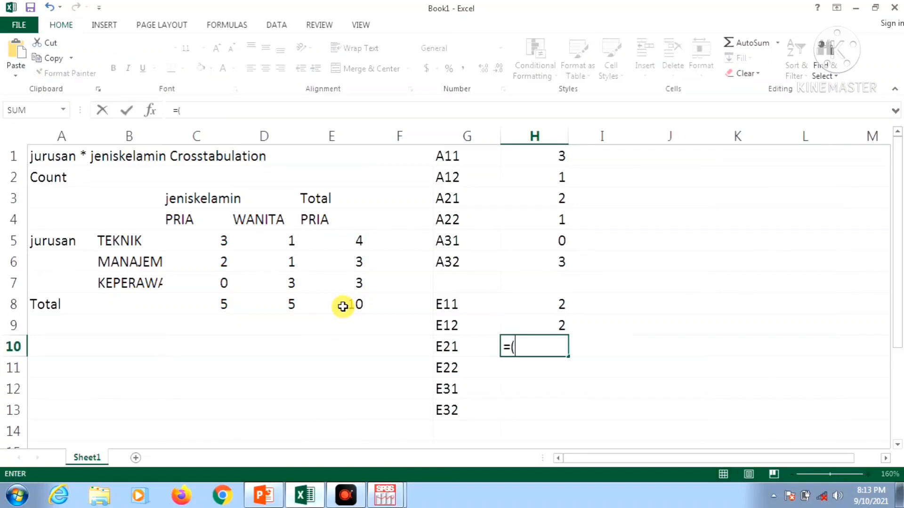
pyautogui.click(337, 262)
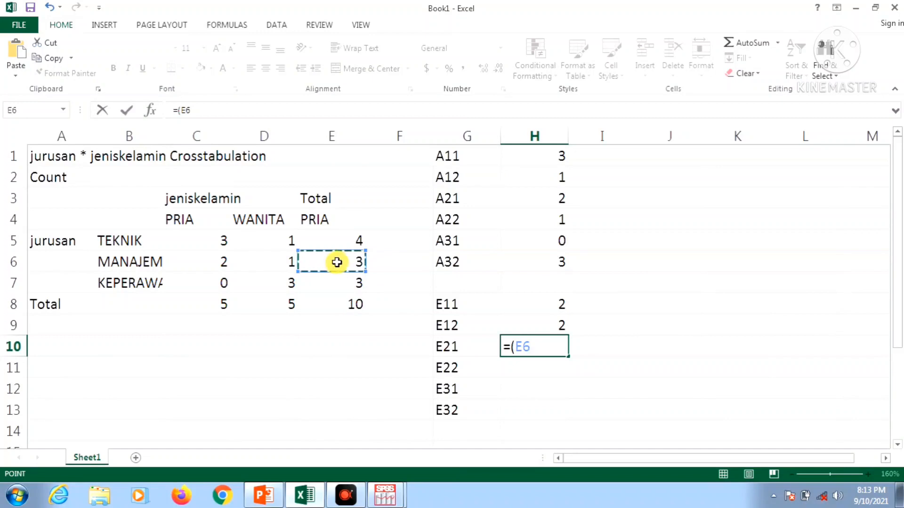
pyautogui.write('*')
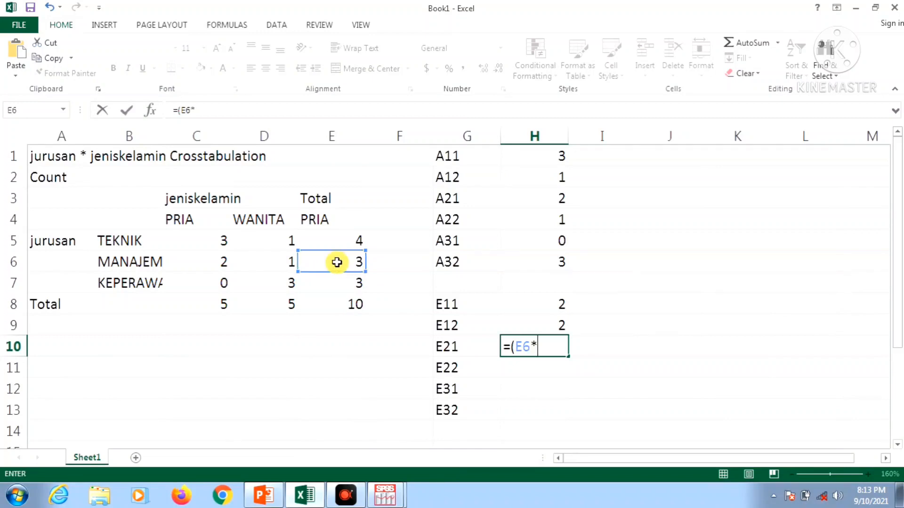
pyautogui.click(216, 303)
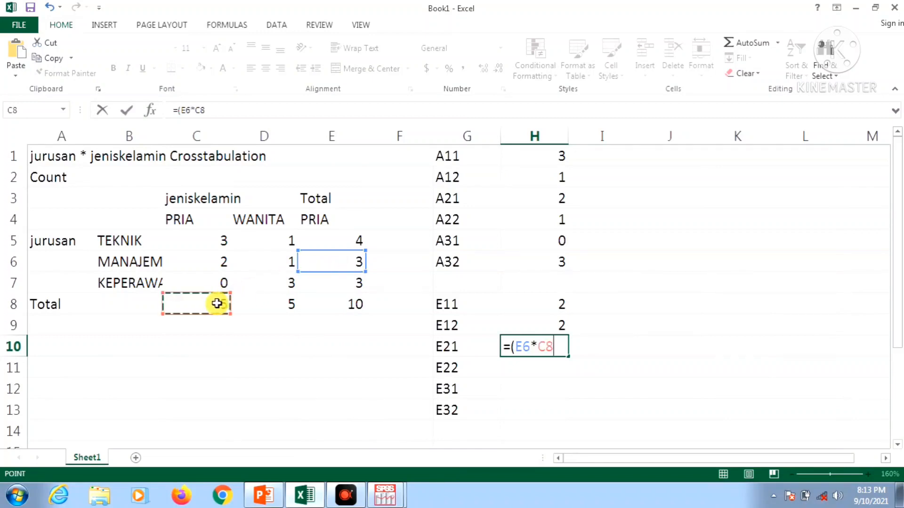
pyautogui.write(')/')
pyautogui.click(328, 300)
pyautogui.press('Return')
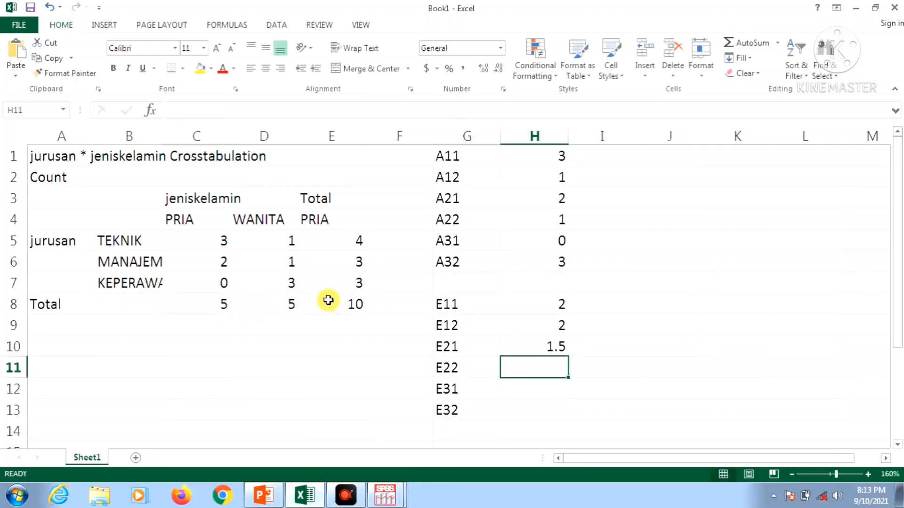
# Calculate the expected frequency E22 in H11 with the formula =(E6*D8)/E8.
pyautogui.write('=')
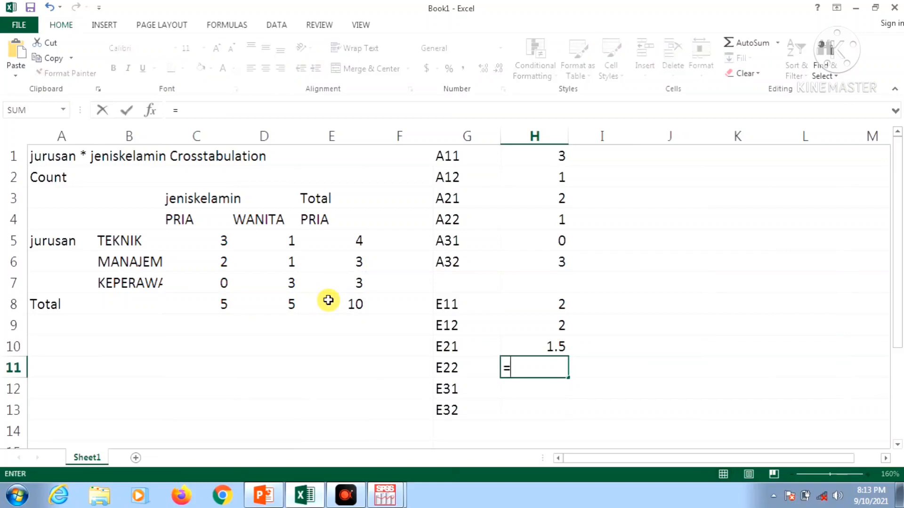
pyautogui.write('(')
pyautogui.click(341, 260)
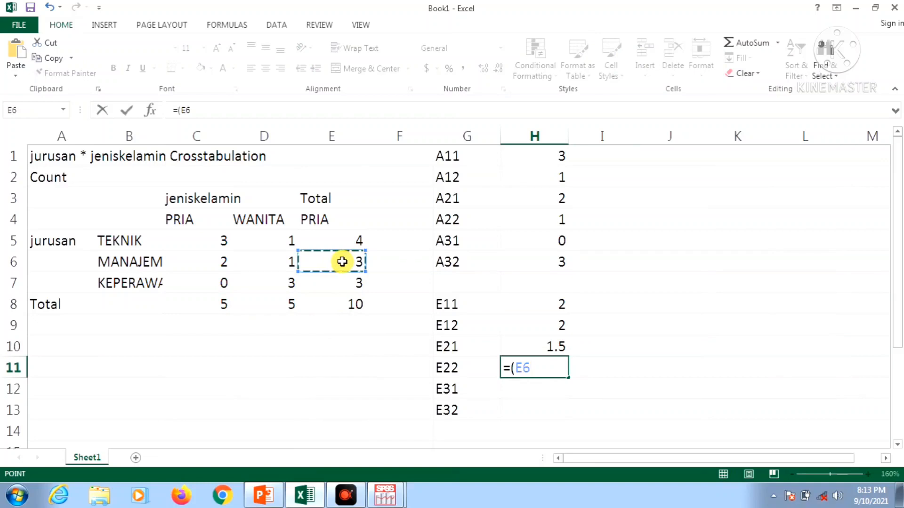
pyautogui.write('*')
pyautogui.click(279, 305)
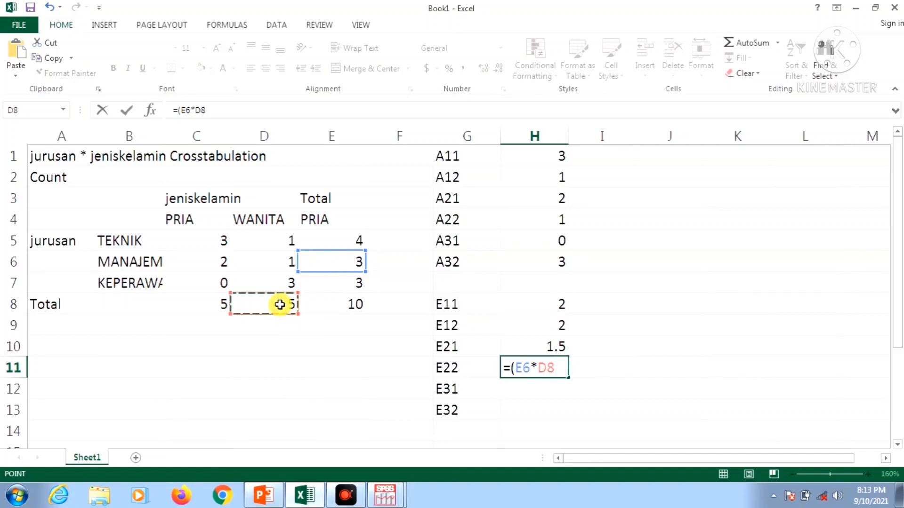
pyautogui.write(')')
pyautogui.write('/')
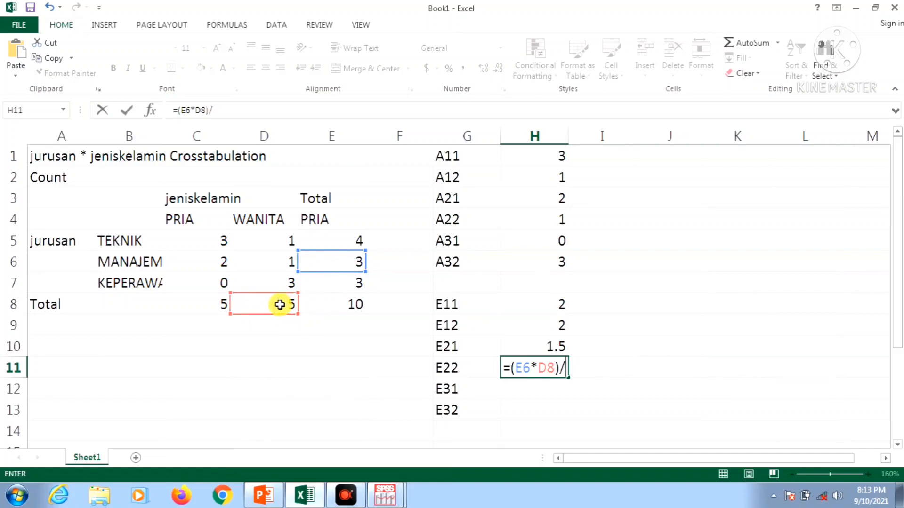
pyautogui.click(338, 305)
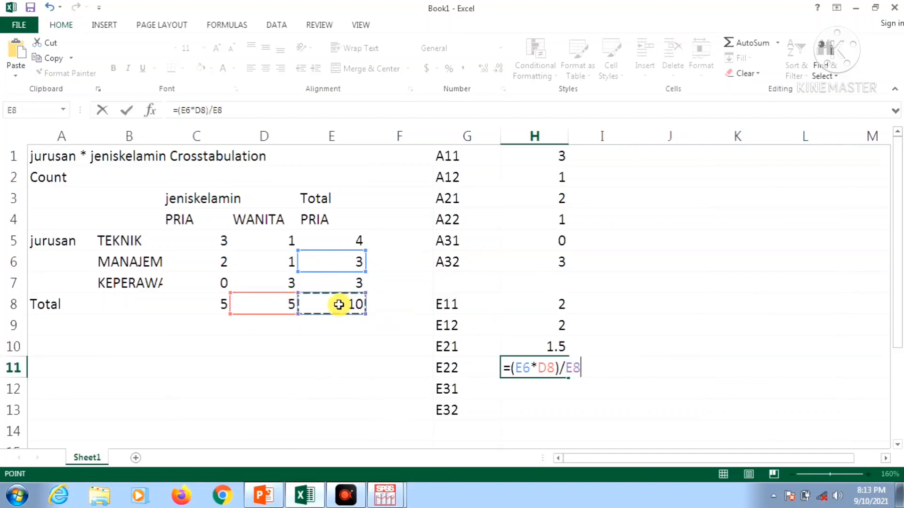
pyautogui.press('Return')
# Calculate the expected frequency E31 in H12 with the formula =(E7*C8)/E8.
pyautogui.write('=')
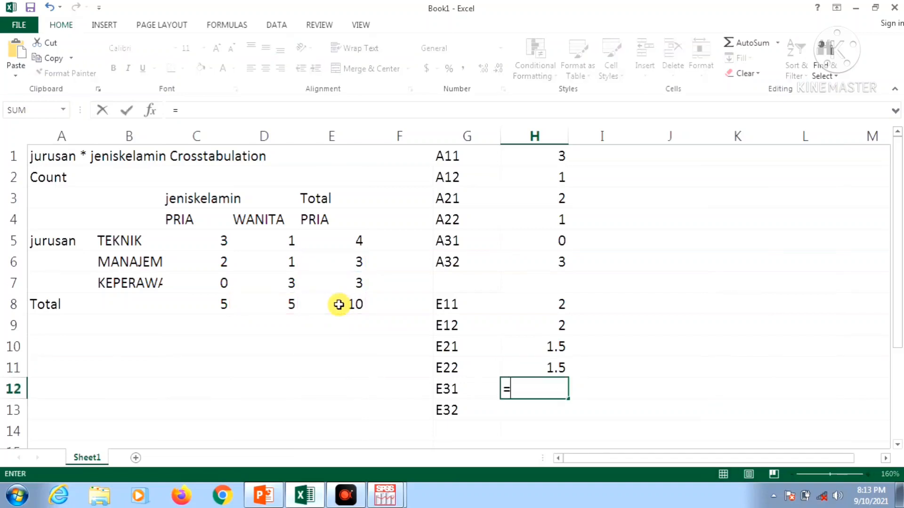
pyautogui.write('(')
pyautogui.click(333, 281)
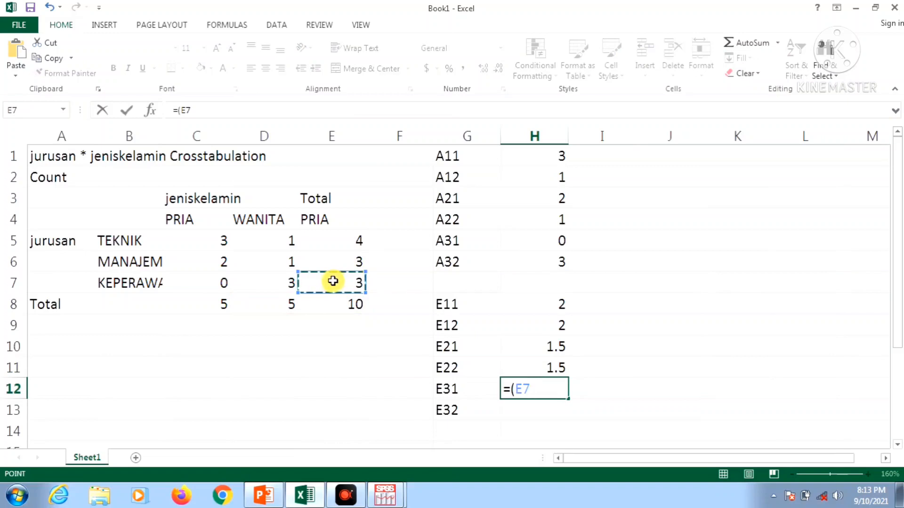
pyautogui.write('*')
pyautogui.click(216, 303)
pyautogui.write(')/')
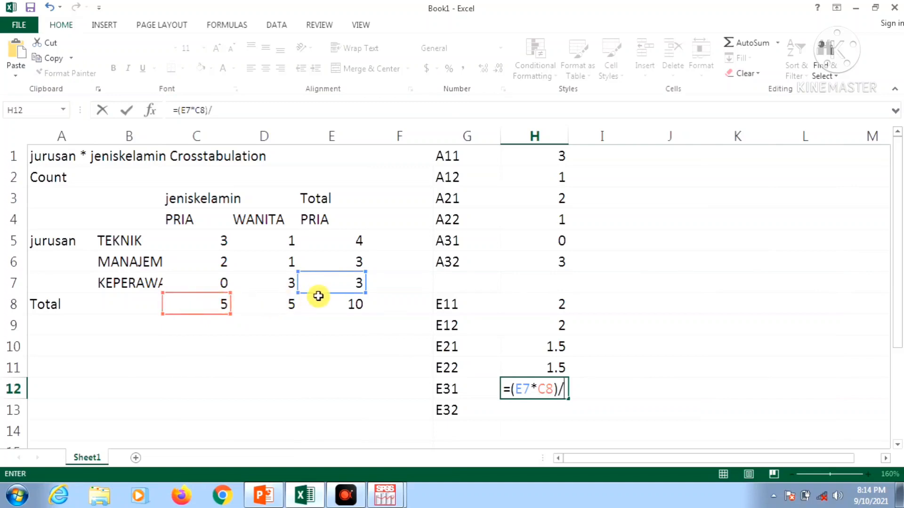
pyautogui.click(335, 302)
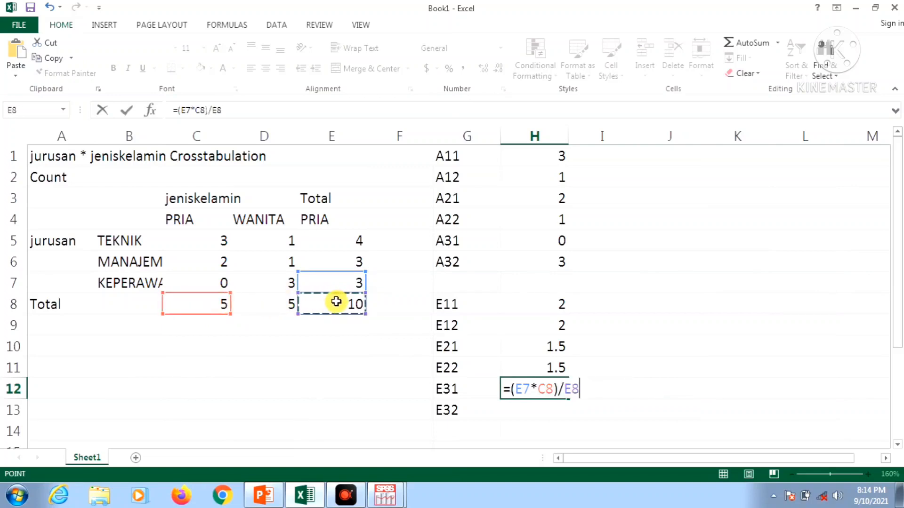
pyautogui.press('Return')
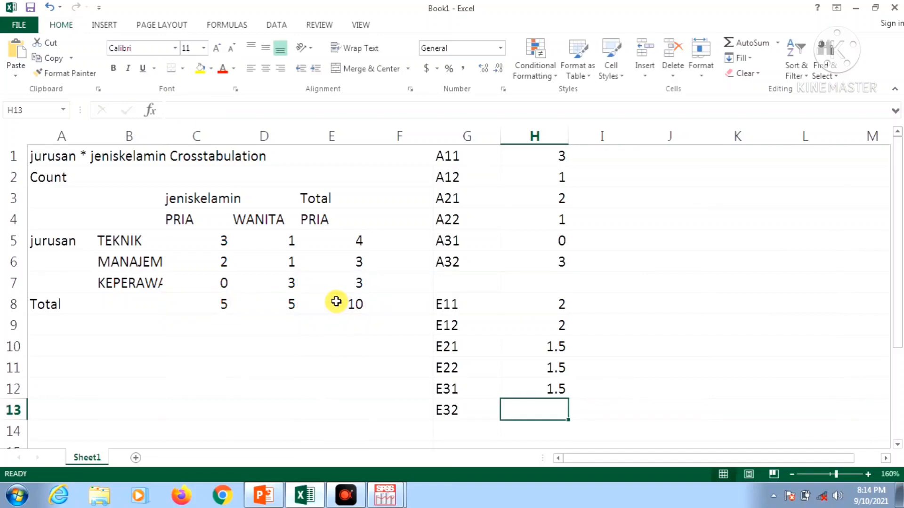
# Calculate the expected frequency E32 in H13 with the formula =(E7*D8)/E8.
pyautogui.write('=')
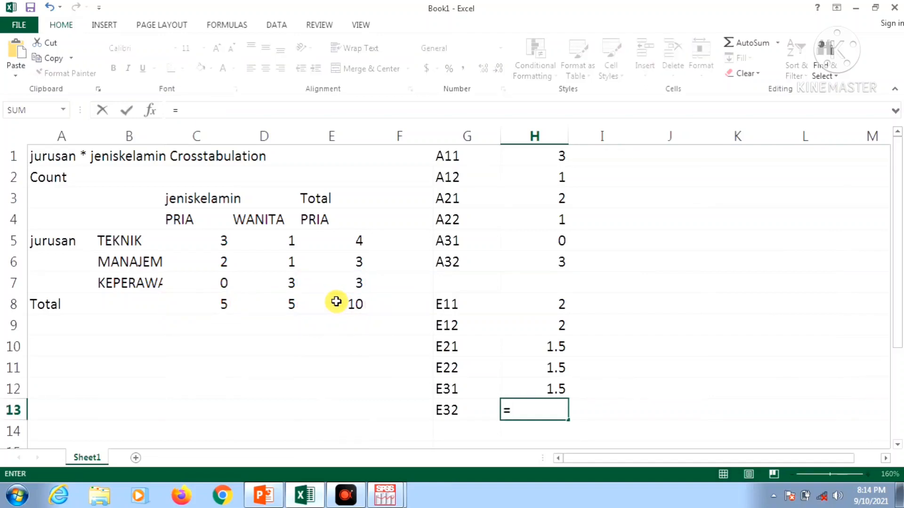
pyautogui.write('(')
pyautogui.click(348, 281)
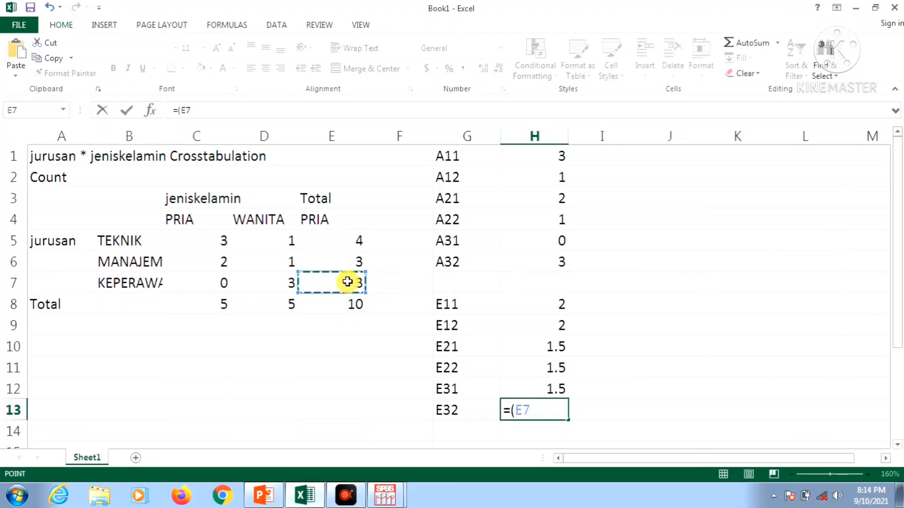
pyautogui.write('*')
pyautogui.click(282, 302)
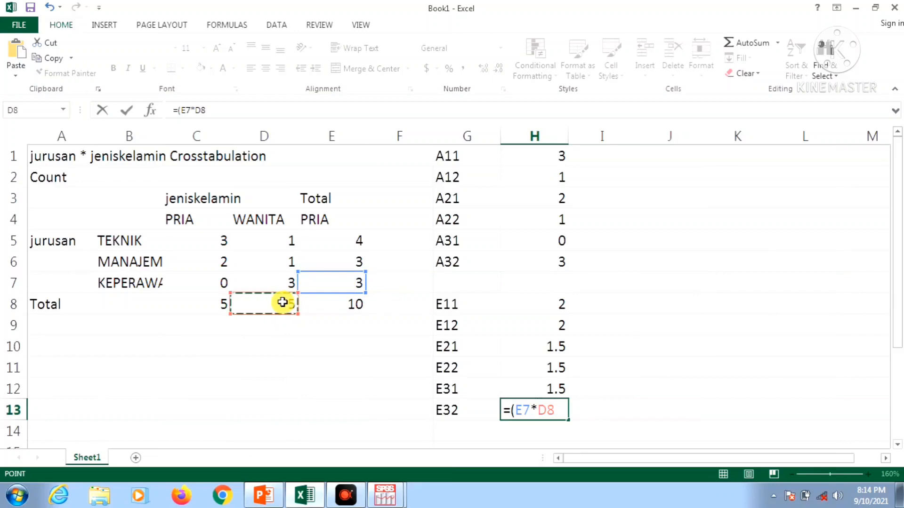
pyautogui.write(')/')
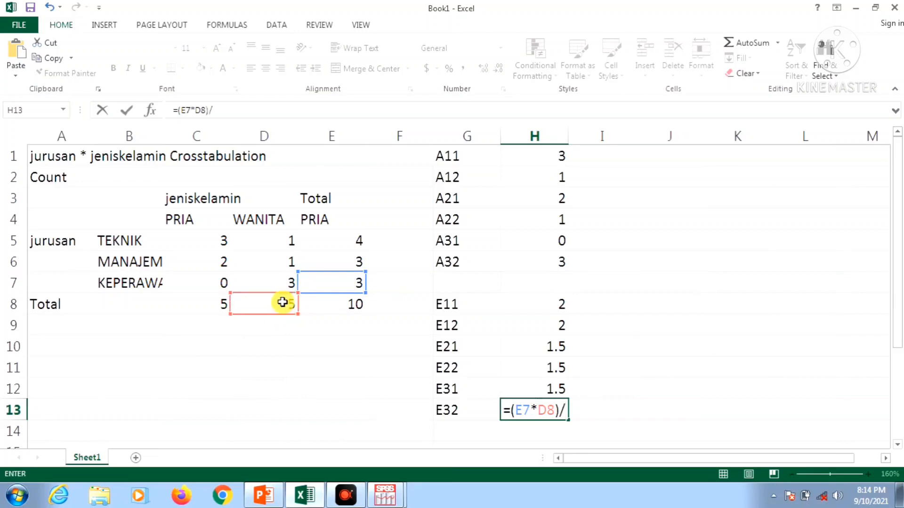
pyautogui.click(343, 302)
pyautogui.press('Return')
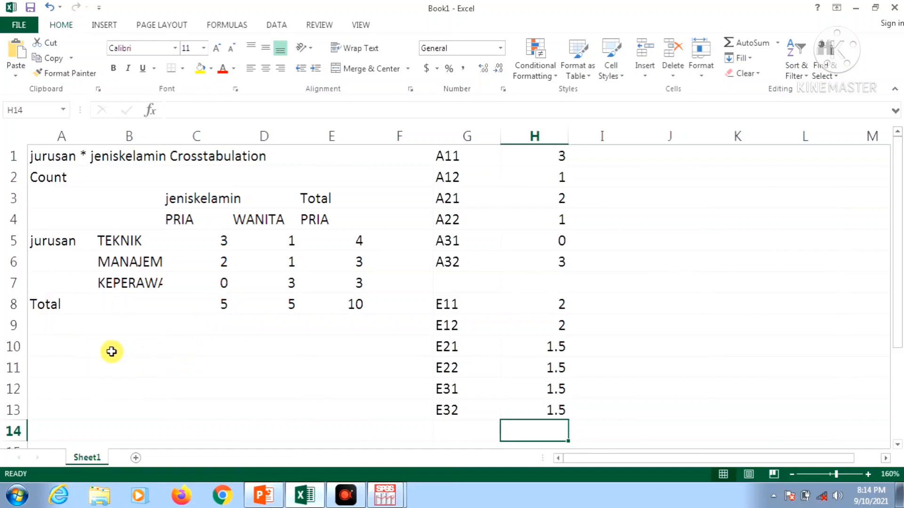
# Enter the label CHISQUARE in cell A10 below the crosstabulation table.
pyautogui.click(68, 347)
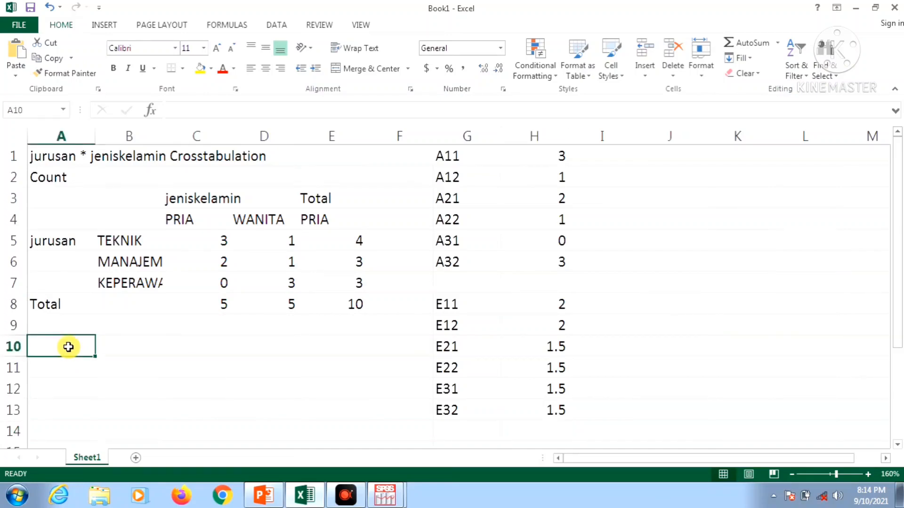
pyautogui.write('CH')
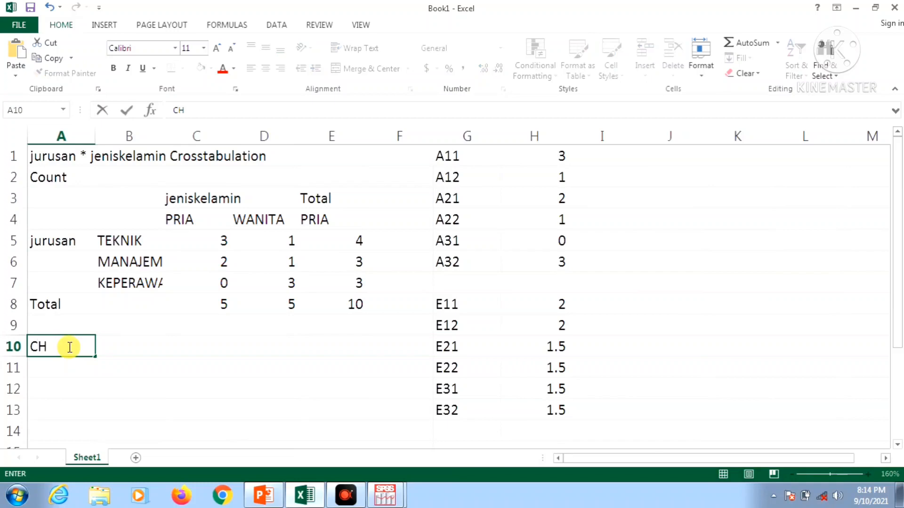
pyautogui.write('ISQUARE')
pyautogui.press('BackSpace')
pyautogui.press('BackSpace')
pyautogui.write('E')
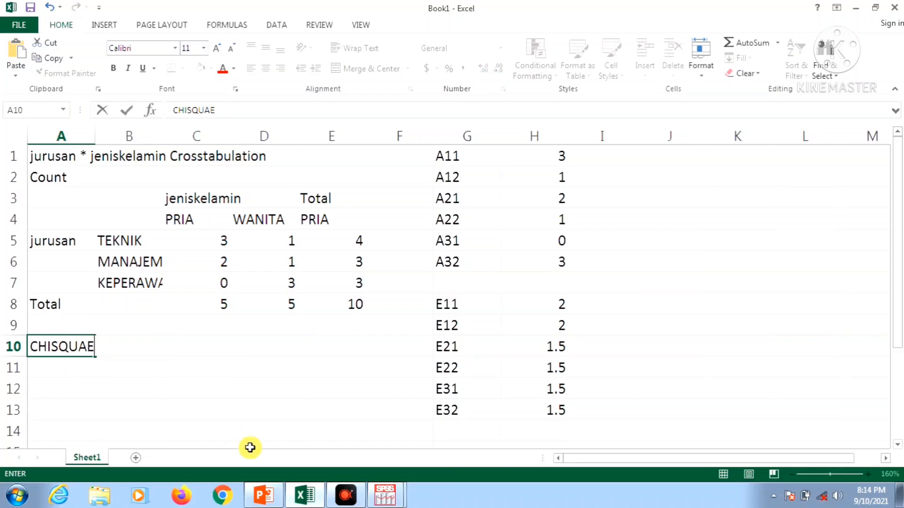
pyautogui.press('BackSpace')
pyautogui.write('RE')
pyautogui.press('Return')
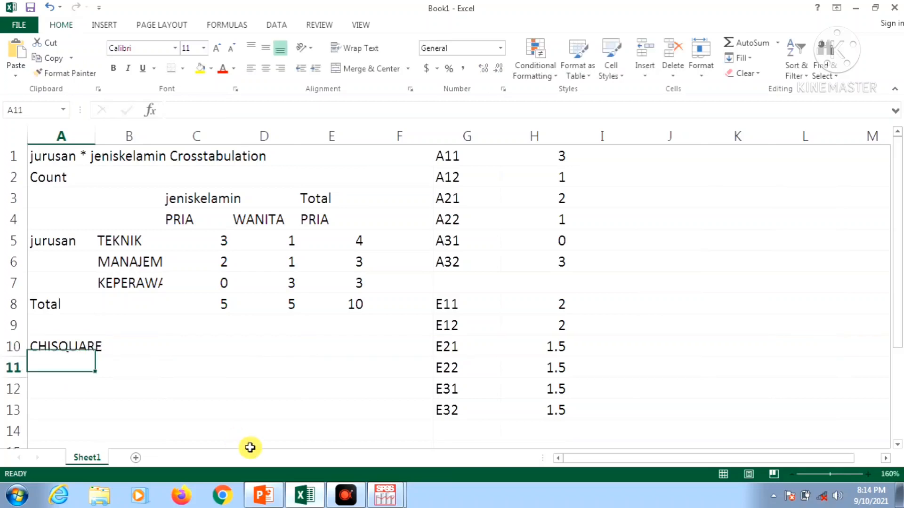
# Start the chi-square formula in A11 with the first term, =(H1-H8)^2/H8.
pyautogui.write('=')
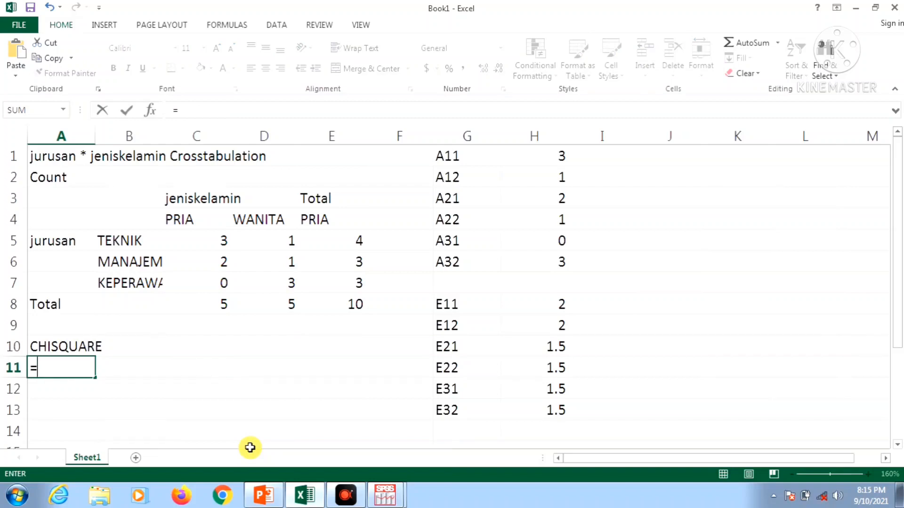
pyautogui.write('(')
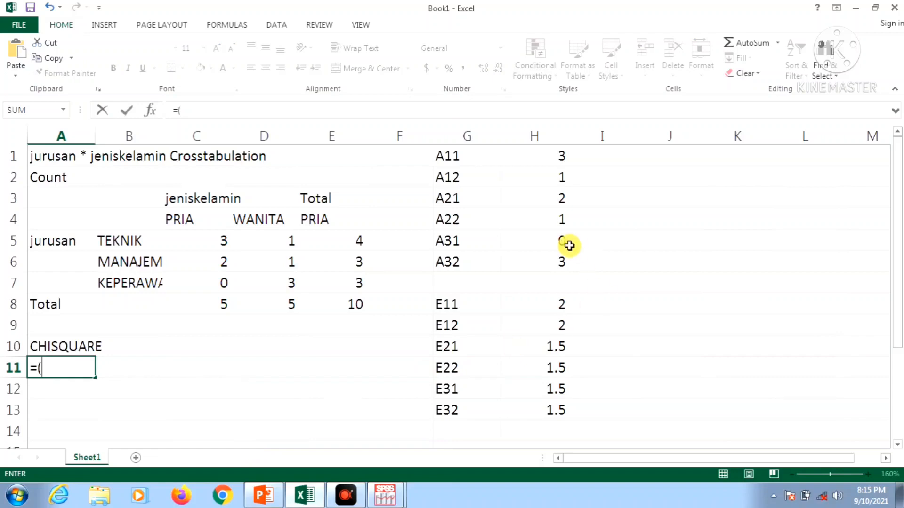
pyautogui.click(512, 160)
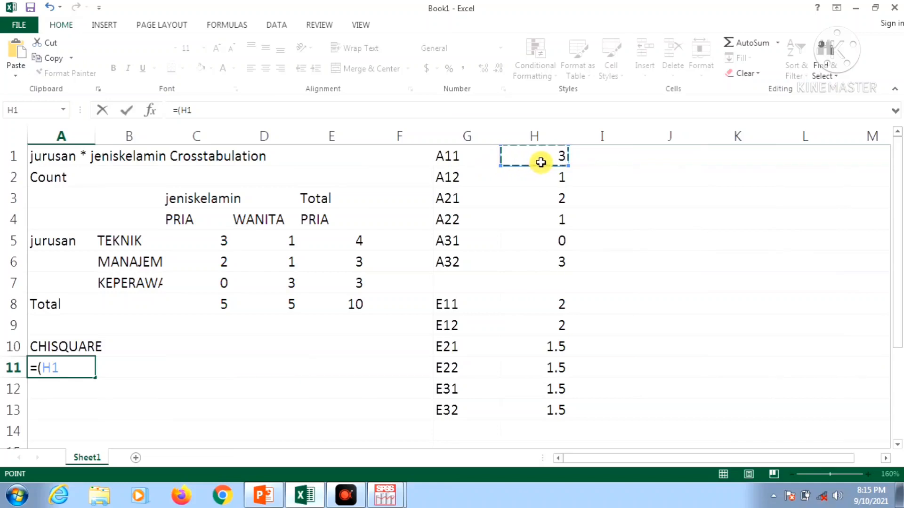
pyautogui.write('-')
pyautogui.click(526, 304)
pyautogui.write(')')
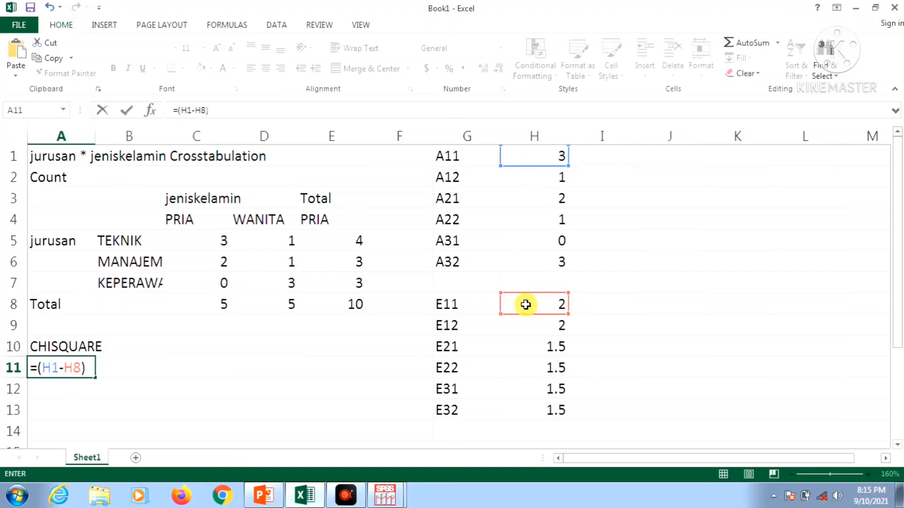
pyautogui.write('^2/')
pyautogui.click(541, 301)
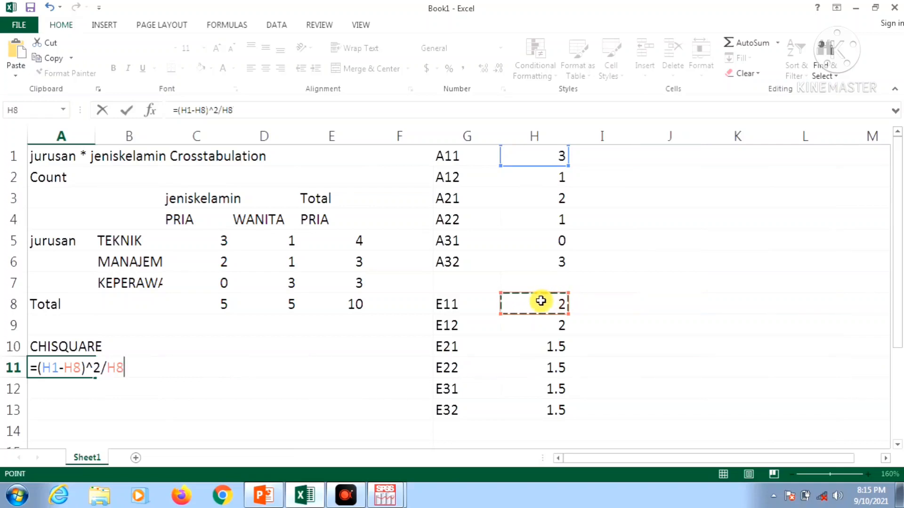
# Add the second term, +(H2-H9)^2/H9, to the chi-square formula in A11.
pyautogui.write('+')
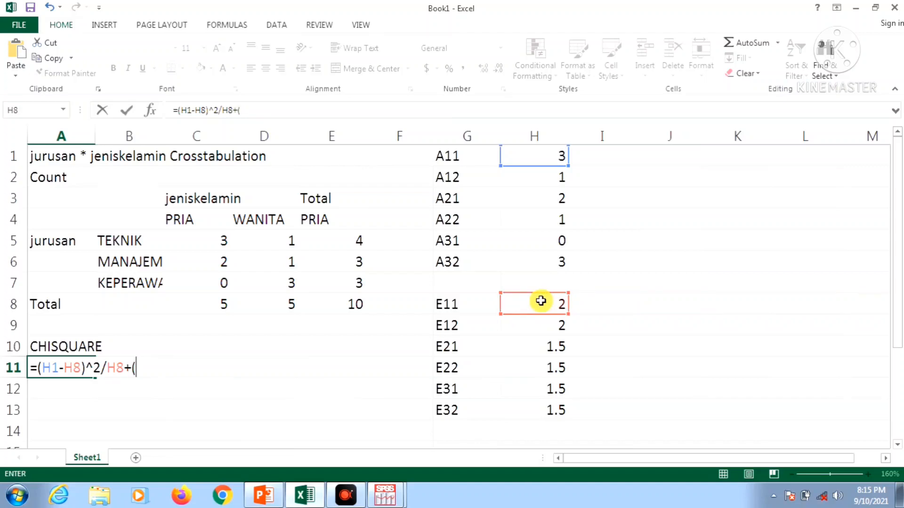
pyautogui.write('(')
pyautogui.click(517, 176)
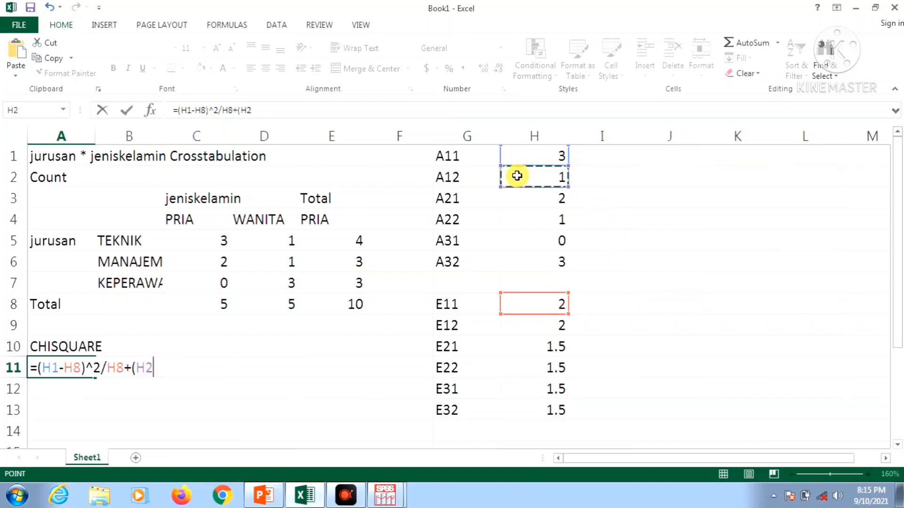
pyautogui.write('-')
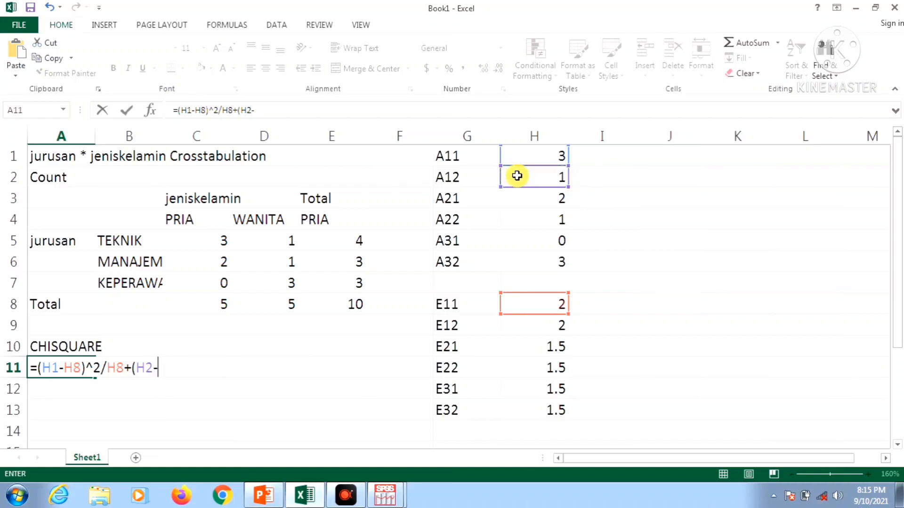
pyautogui.click(528, 323)
pyautogui.write(')')
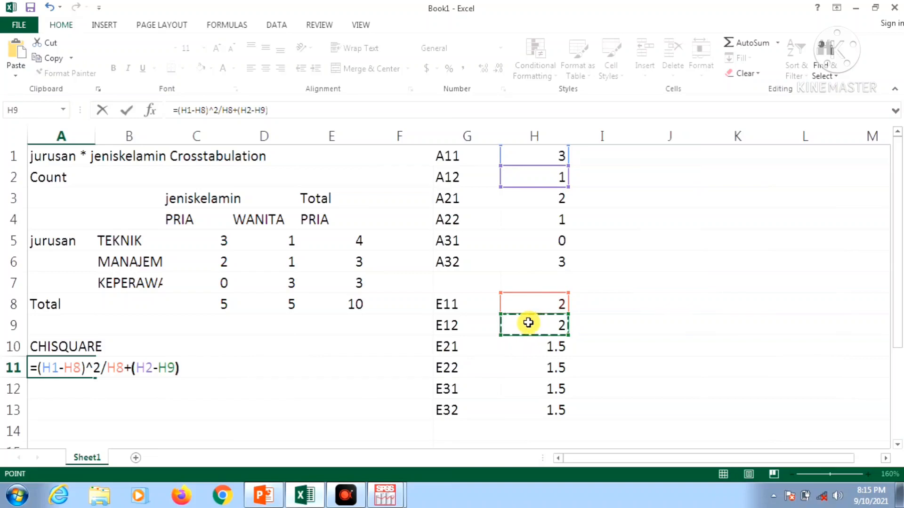
pyautogui.write('^2')
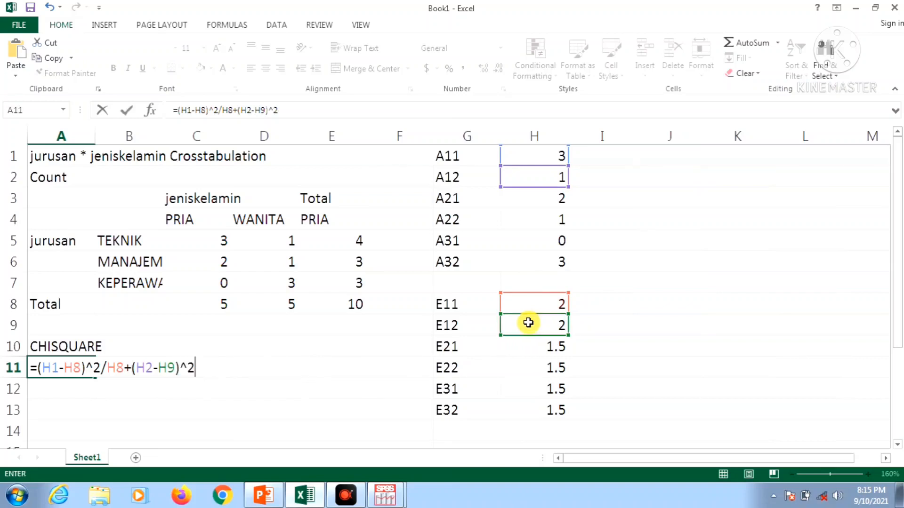
pyautogui.write('/')
pyautogui.click(530, 327)
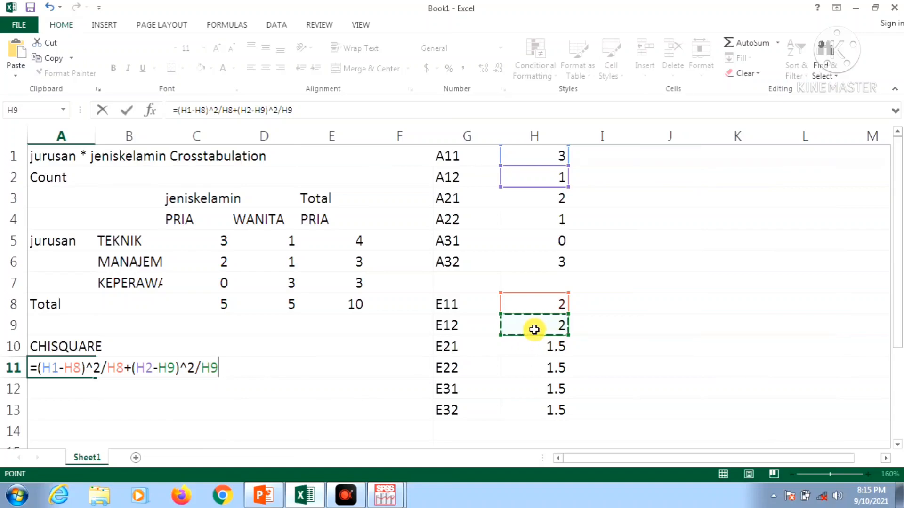
# Add the third term, +(H3-H10)^2/H10, to the chi-square formula in A11.
pyautogui.write('+(')
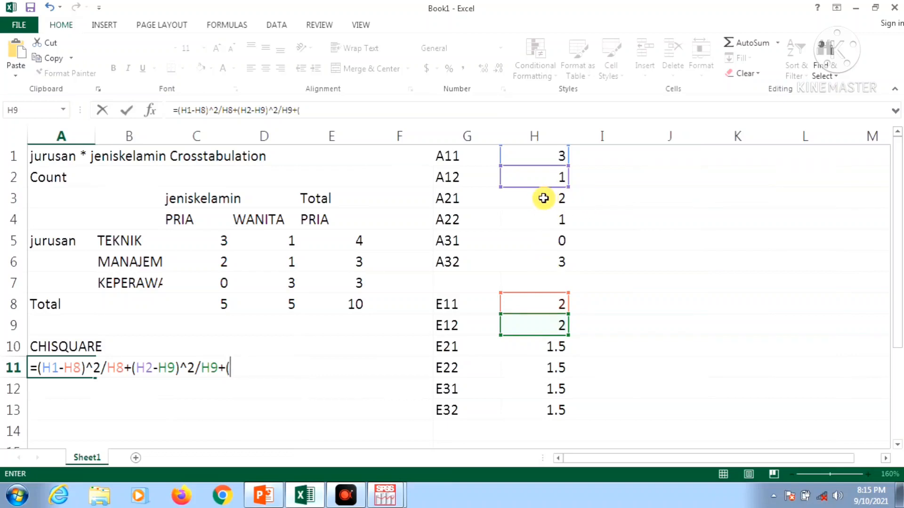
pyautogui.click(541, 198)
pyautogui.write('-')
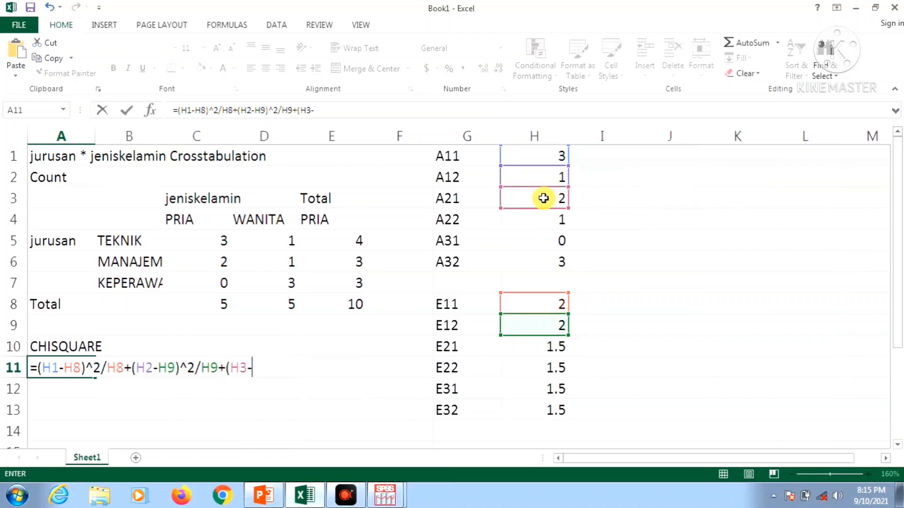
pyautogui.click(534, 345)
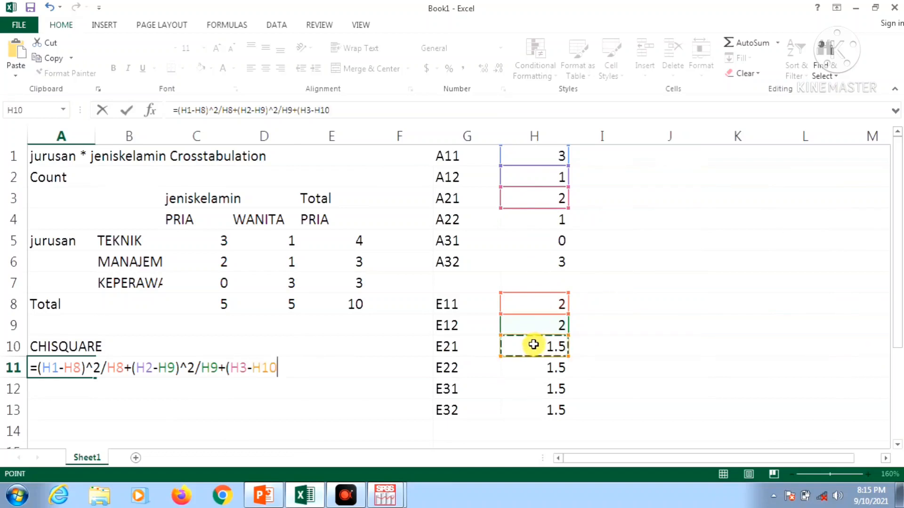
pyautogui.write(')^2')
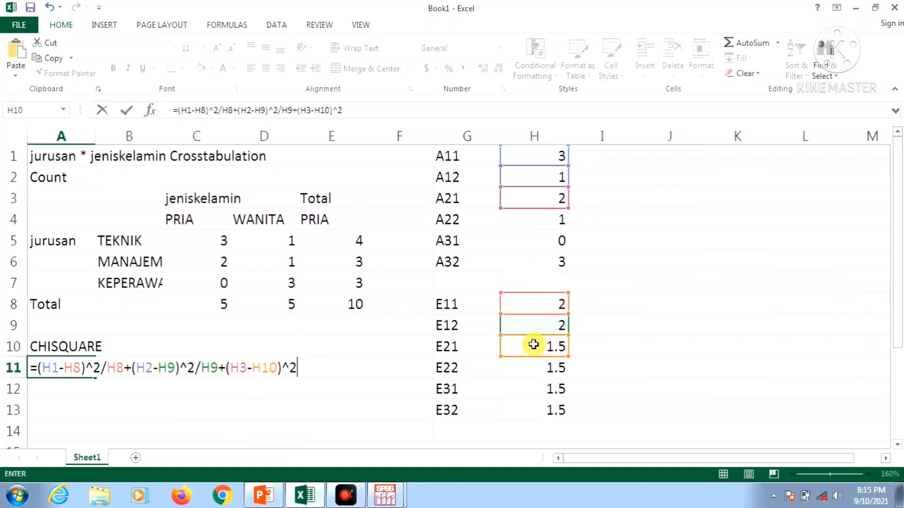
pyautogui.write('/')
pyautogui.click(535, 346)
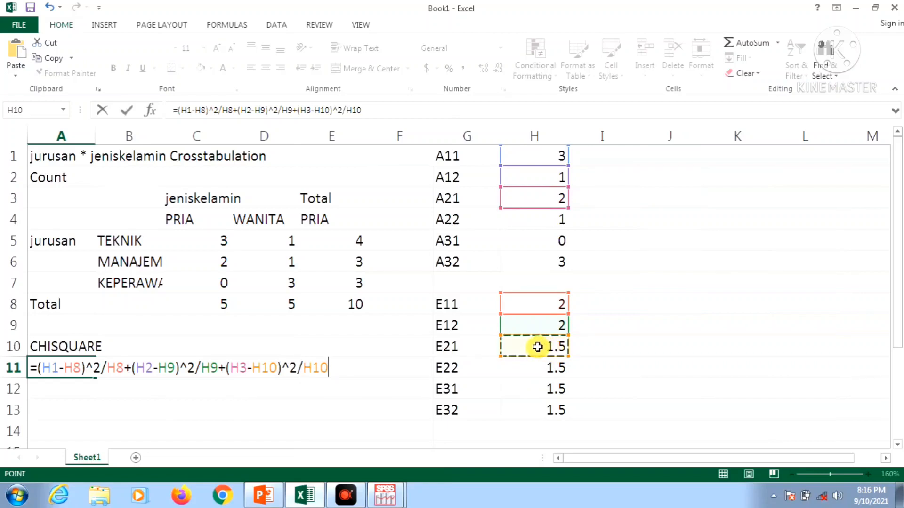
# Add the fourth term, +(H4-H11)^2/H11, to the chi-square formula in A11.
pyautogui.write('+')
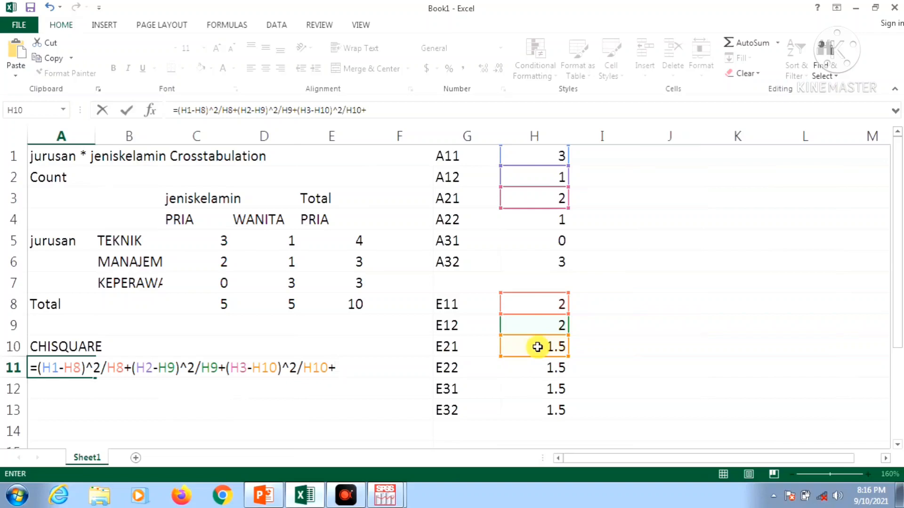
pyautogui.write('(')
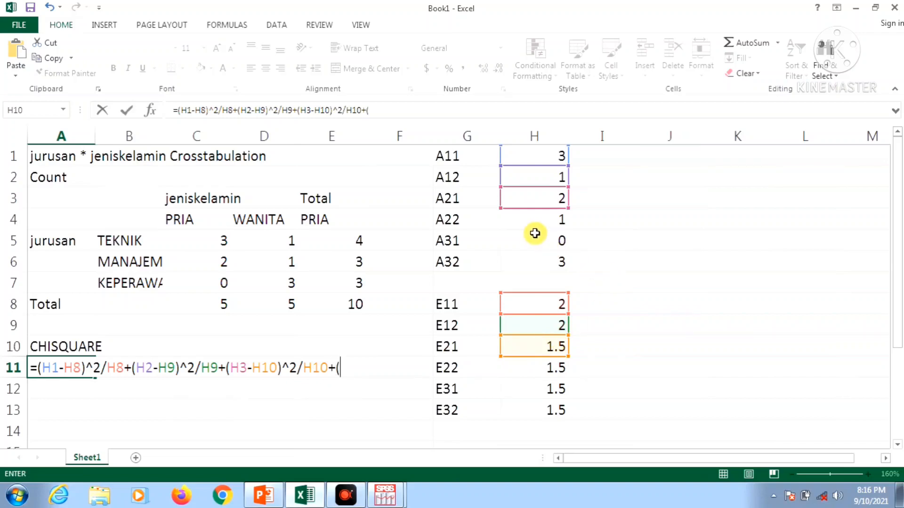
pyautogui.click(529, 219)
pyautogui.write('-')
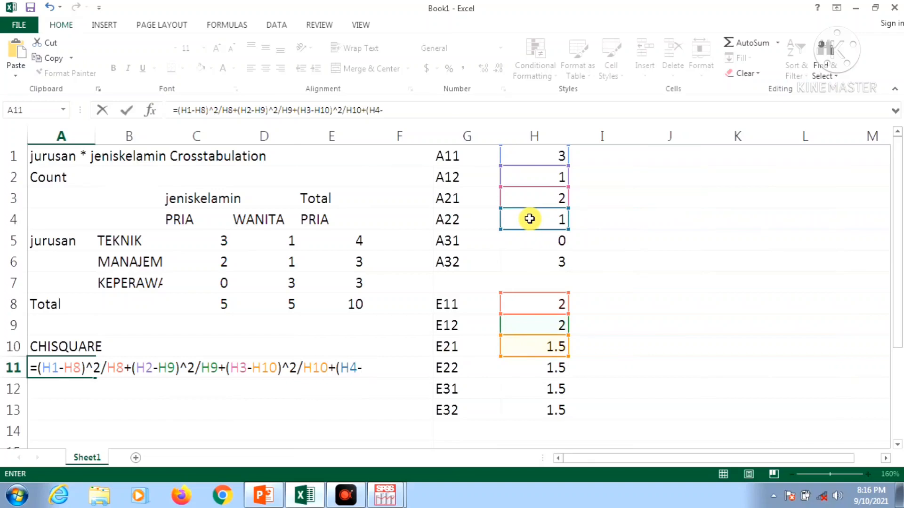
pyautogui.click(517, 369)
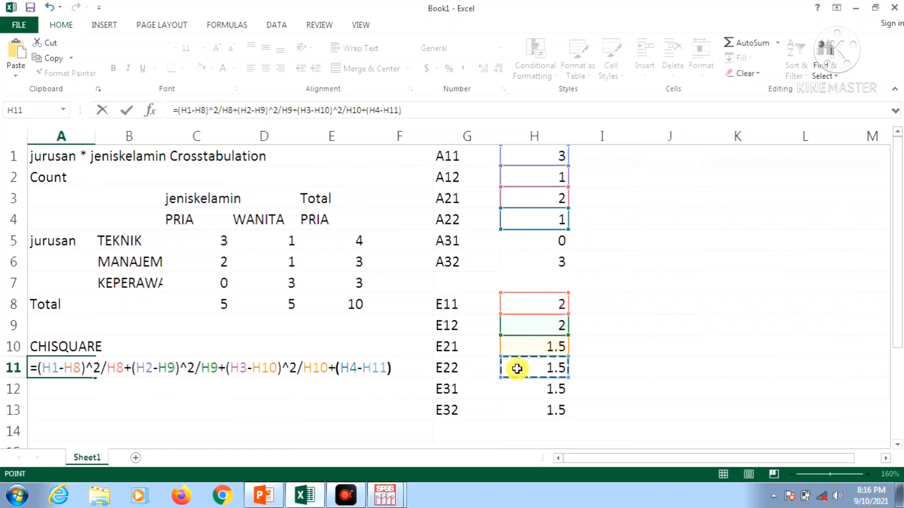
pyautogui.write(')^2')
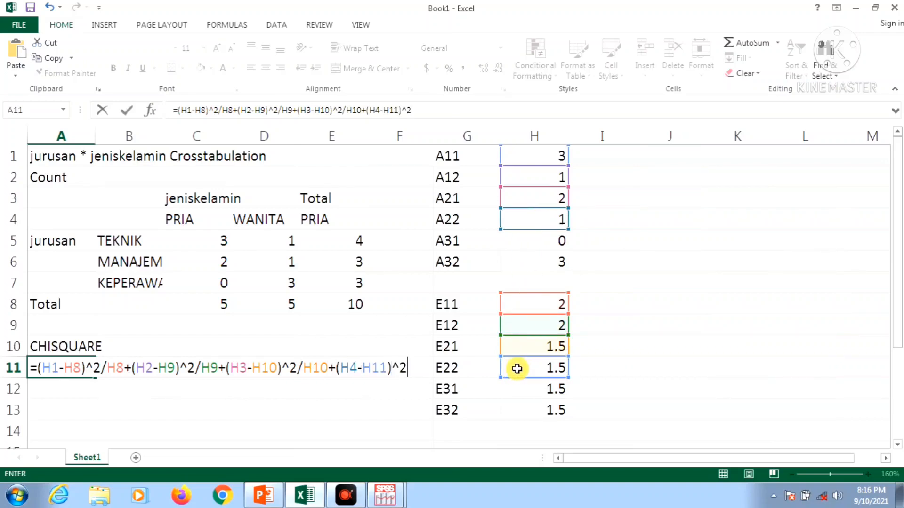
pyautogui.write('/')
pyautogui.click(532, 369)
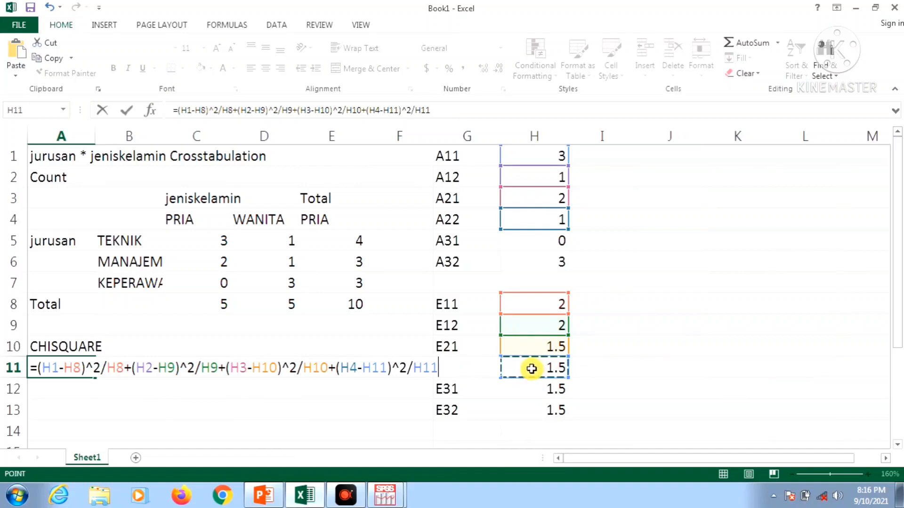
# Add the fifth term, +(H5-H12)^2/H12, to the chi-square formula in A11.
pyautogui.write('+(')
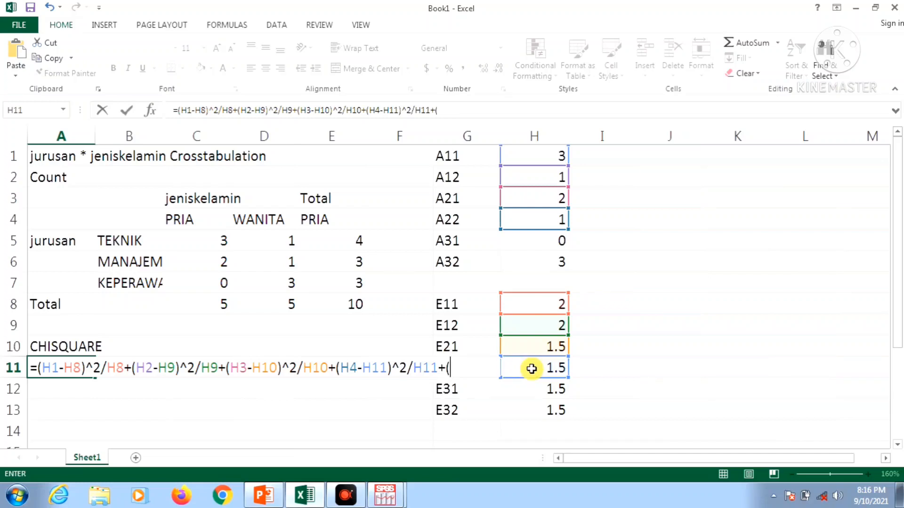
pyautogui.click(525, 240)
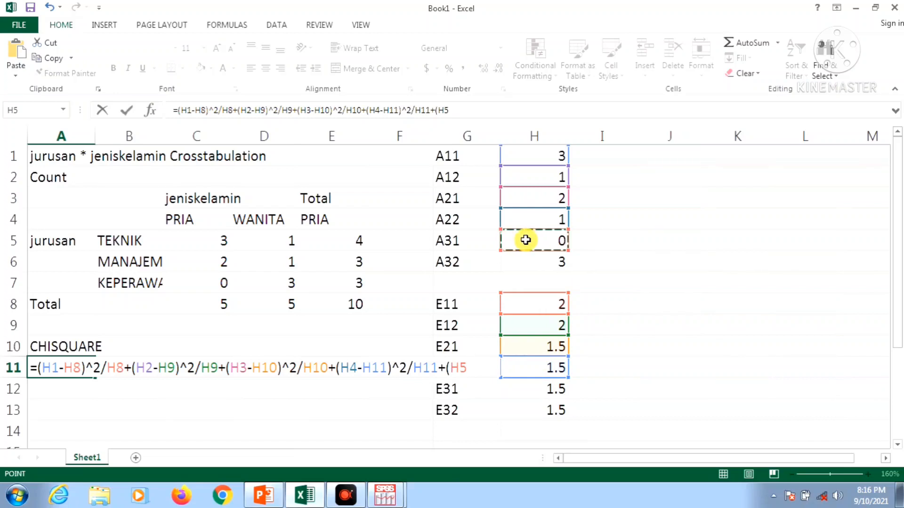
pyautogui.write('-')
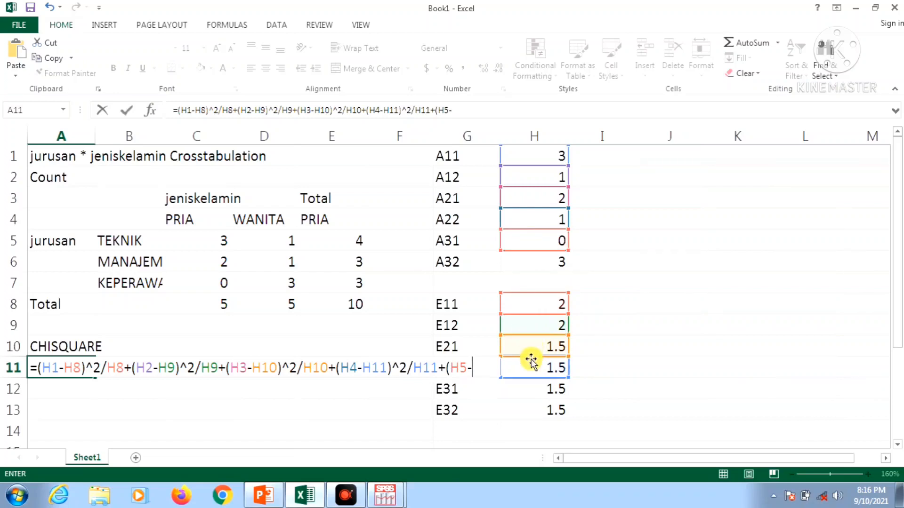
pyautogui.click(530, 389)
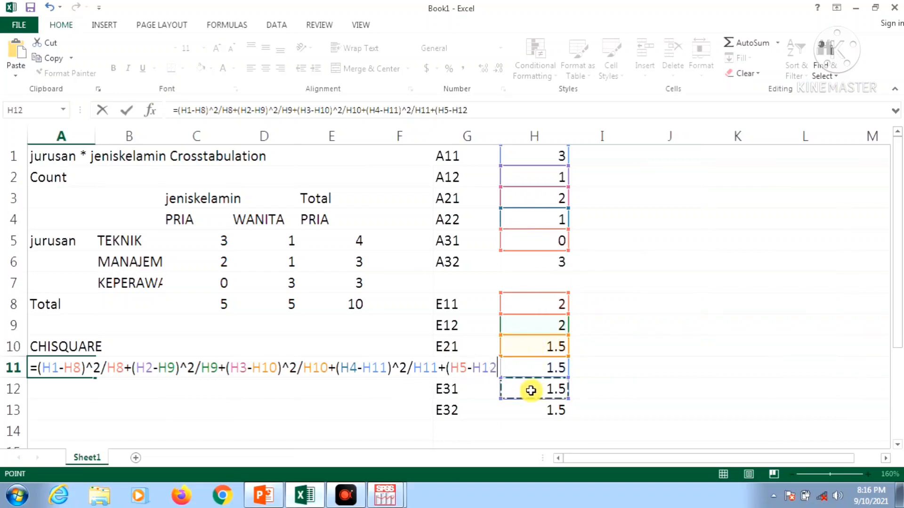
pyautogui.write(')^2')
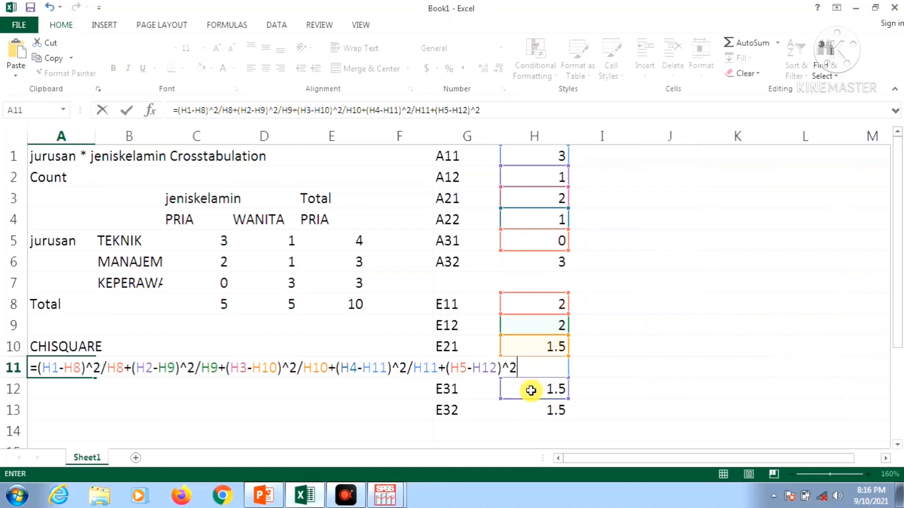
pyautogui.write('/')
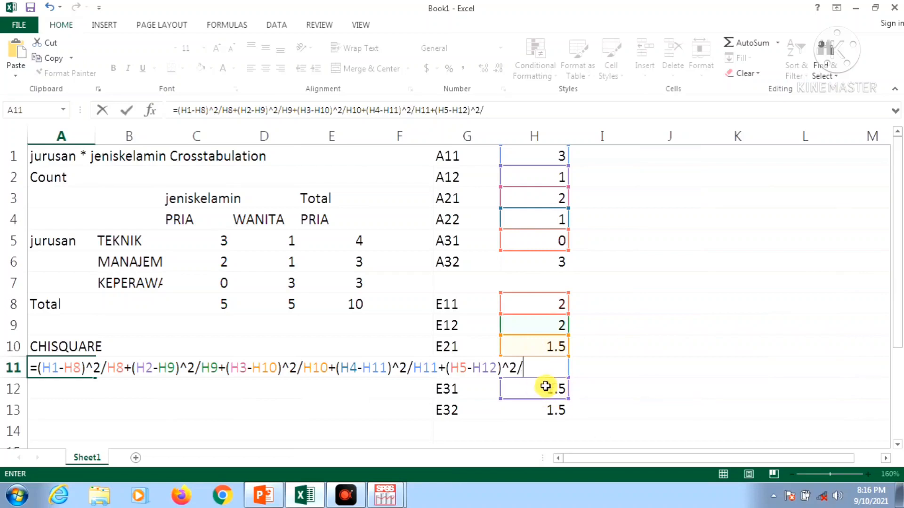
pyautogui.click(537, 389)
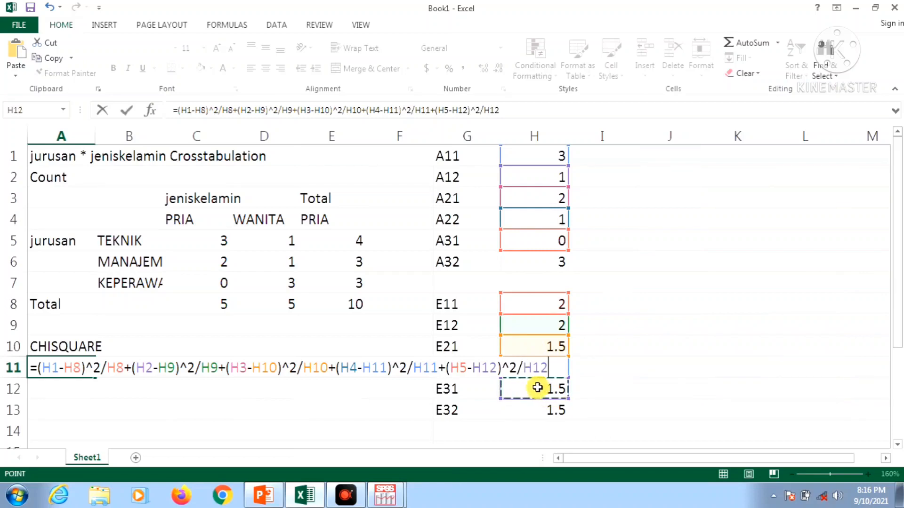
# Complete the chi-square formula in A11 with the last term, +(H6-H13)^2/H13, and enter it.
pyautogui.write('+(')
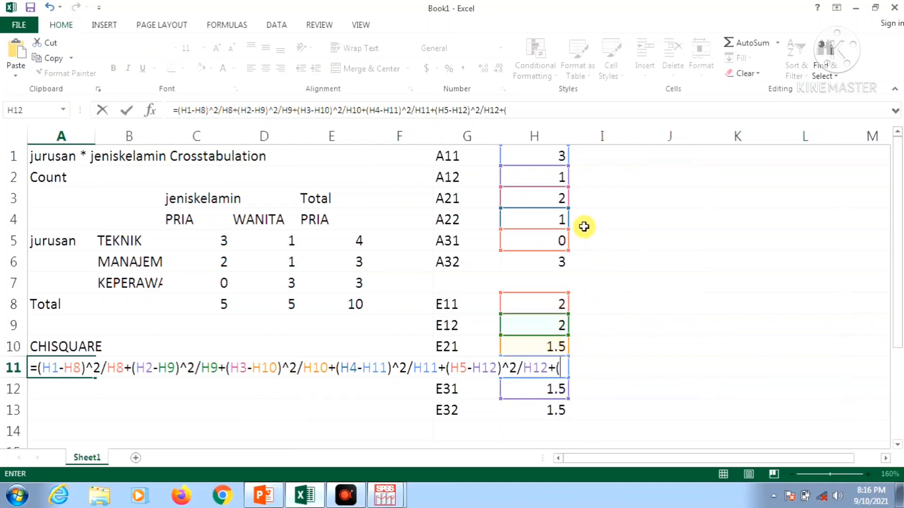
pyautogui.click(526, 263)
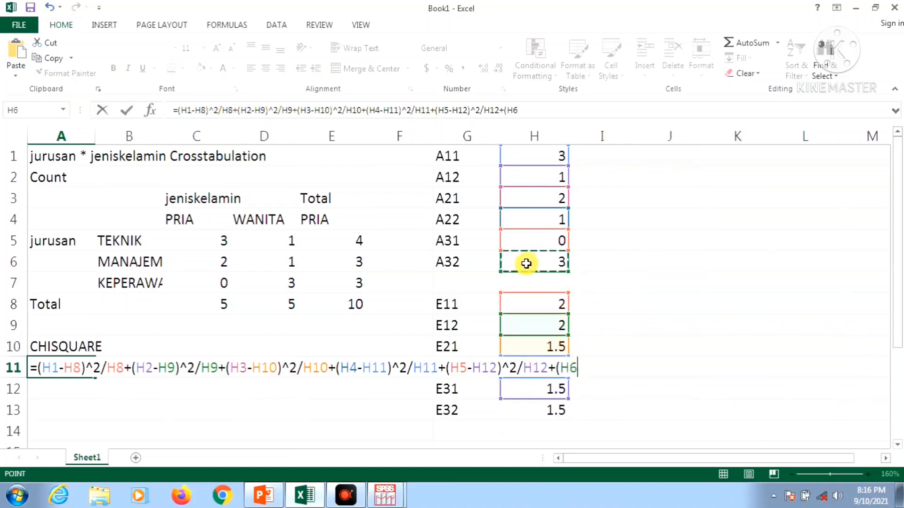
pyautogui.write('-')
pyautogui.click(529, 413)
pyautogui.write(')')
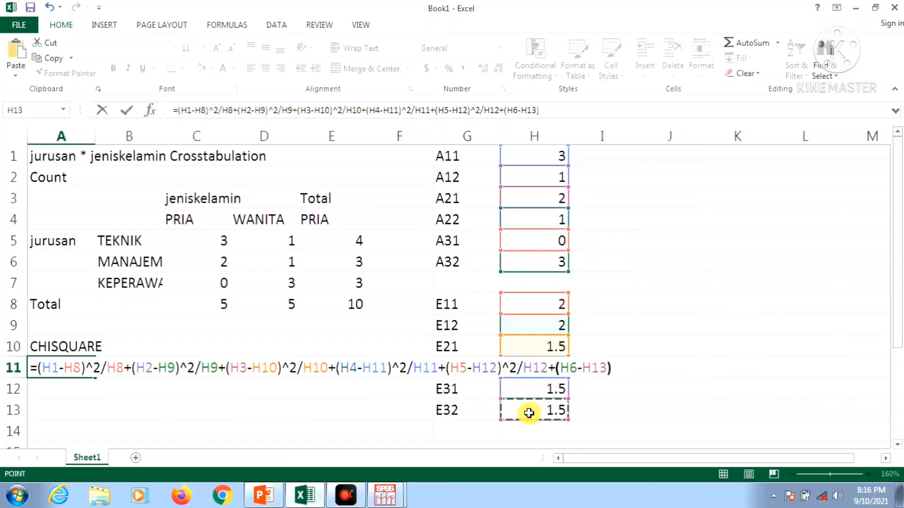
pyautogui.write('^2')
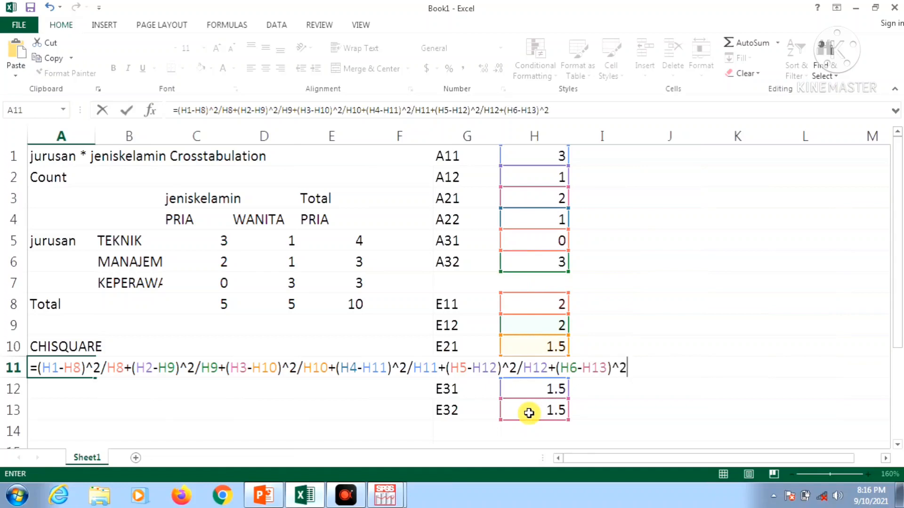
pyautogui.write('/')
pyautogui.click(541, 411)
pyautogui.press('Return')
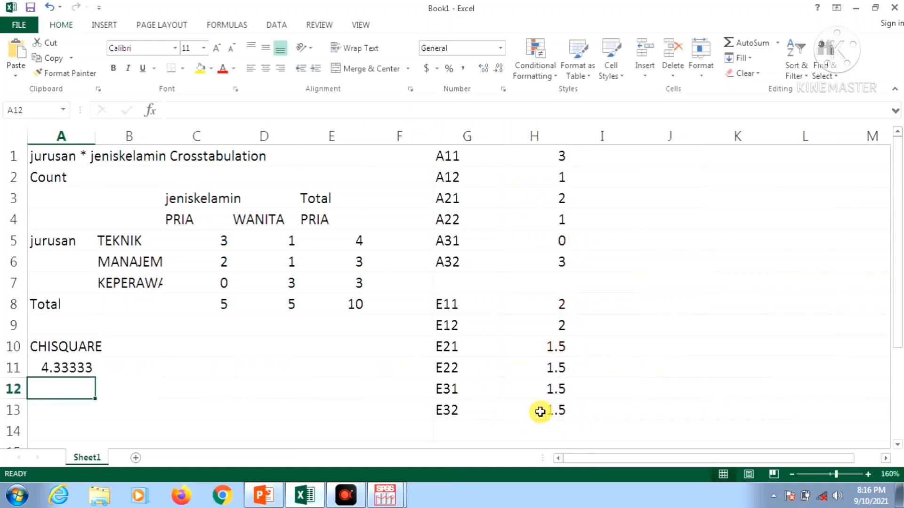
# Make the chi-square result in cell A11 bold.
pyautogui.click(65, 369)
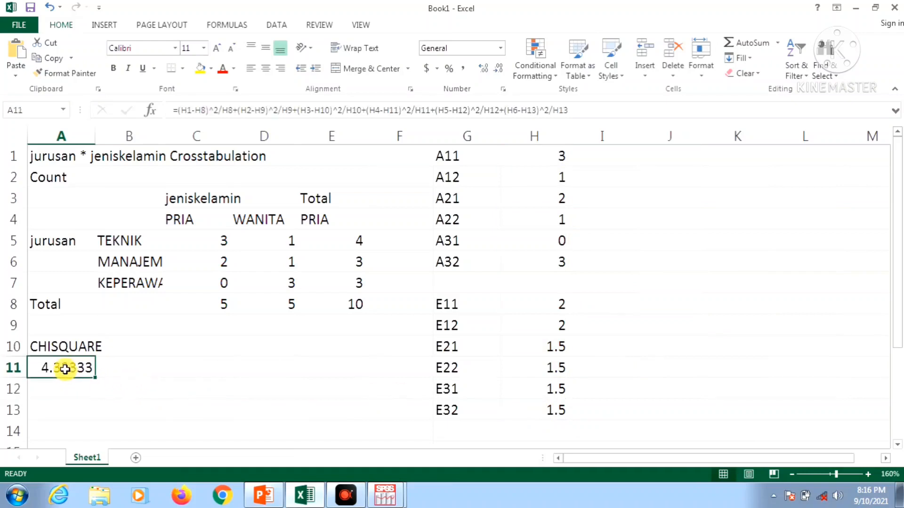
pyautogui.hotkey('ctrl', 'b')
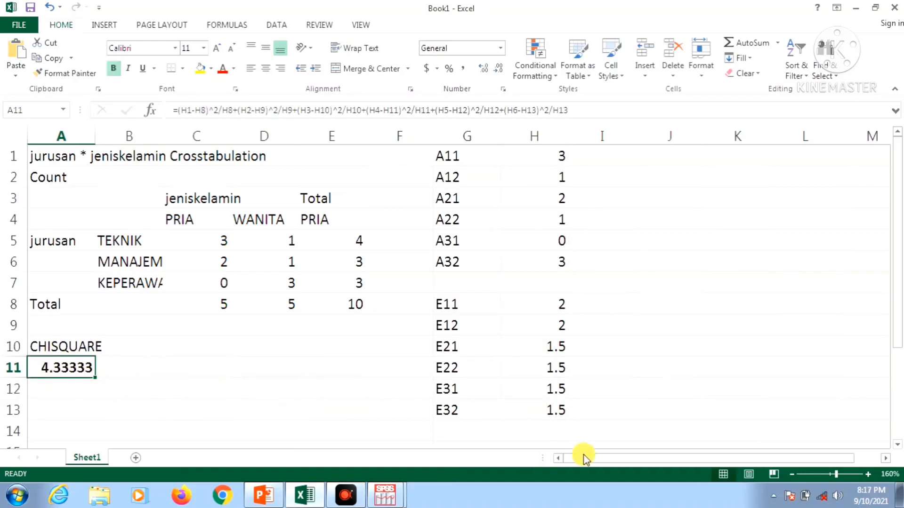
pyautogui.click(869, 473)
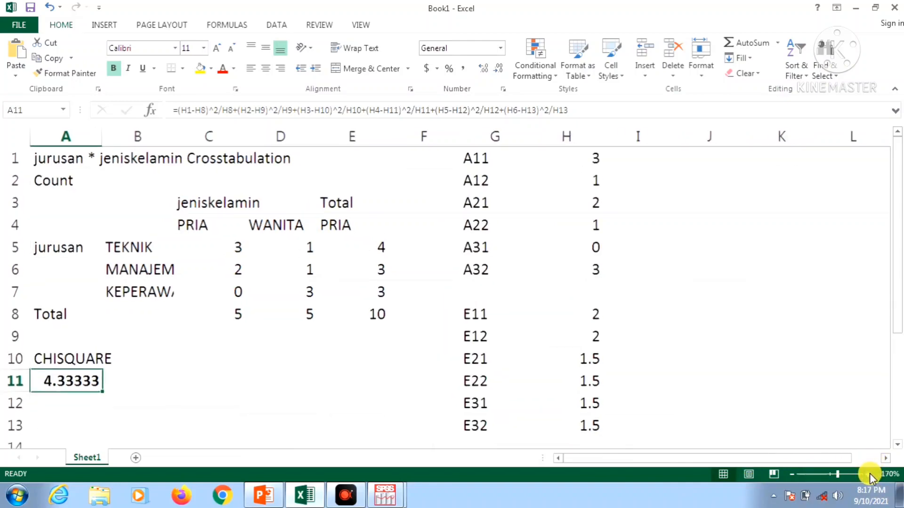
pyautogui.click(869, 473)
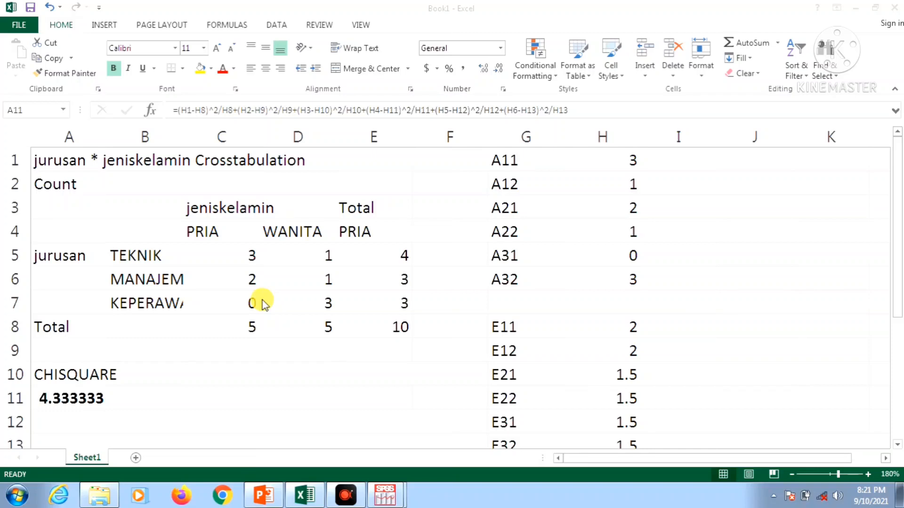
# Switch to the SPSS-4 Crosstabs presentation in PowerPoint.
pyautogui.hotkey('alt', 'Tab')
pyautogui.hotkey('alt', 'Tab')
pyautogui.hotkey('alt', 'Tab')
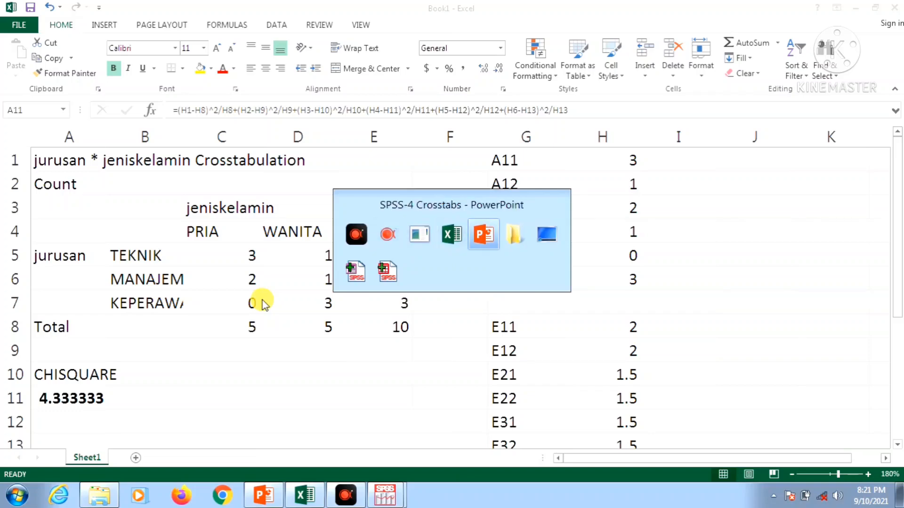